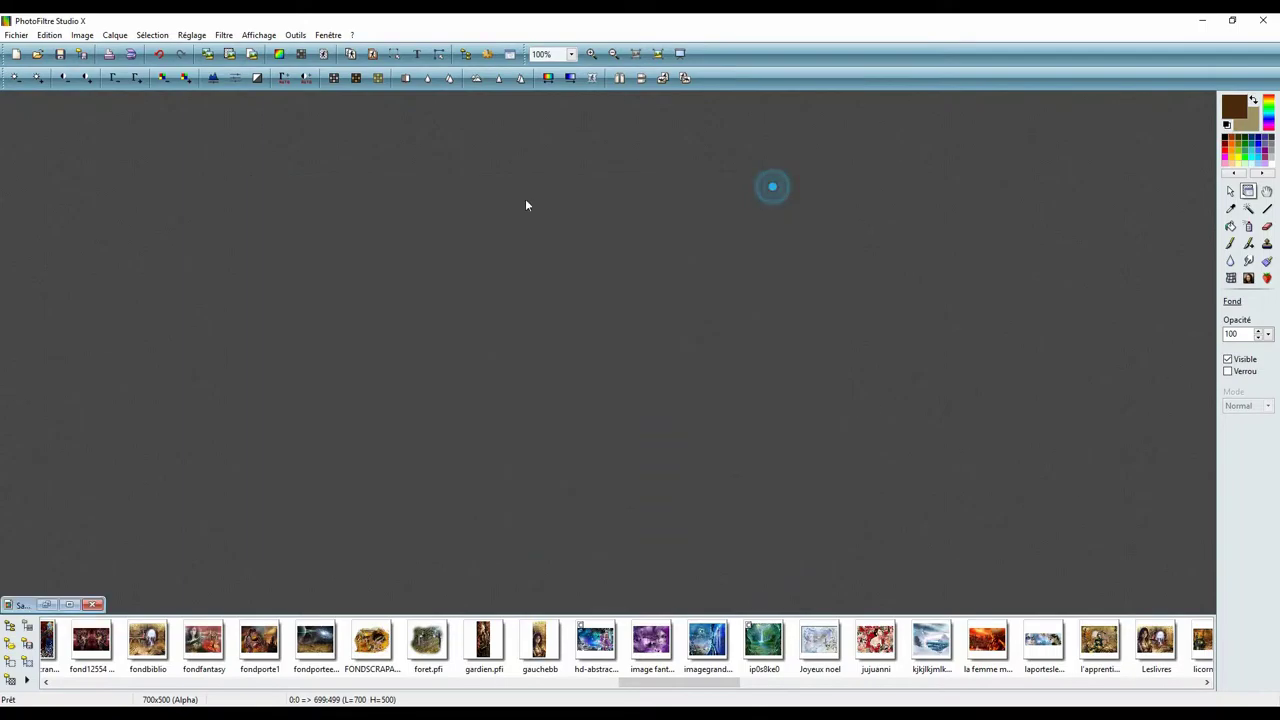
# Create a new 700 by 500 pixel image with automatic transparency and place its window mid-workspace.
pyautogui.click(17, 36)
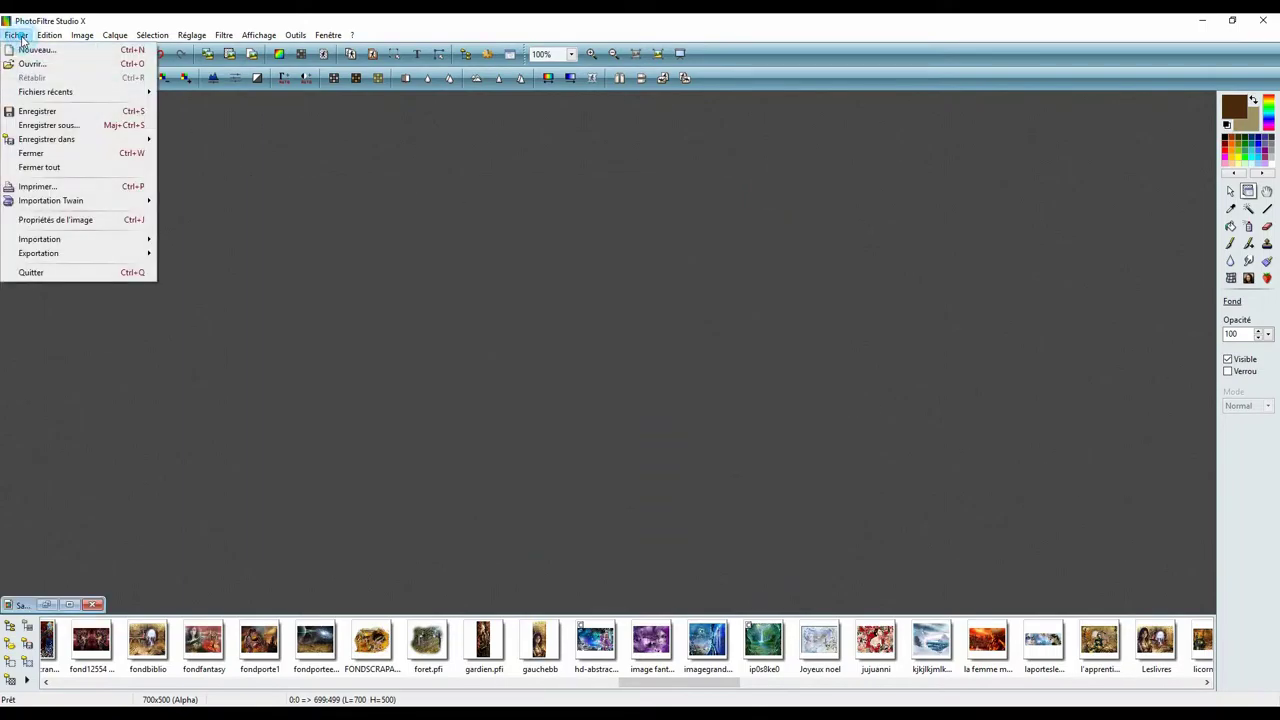
pyautogui.click(32, 48)
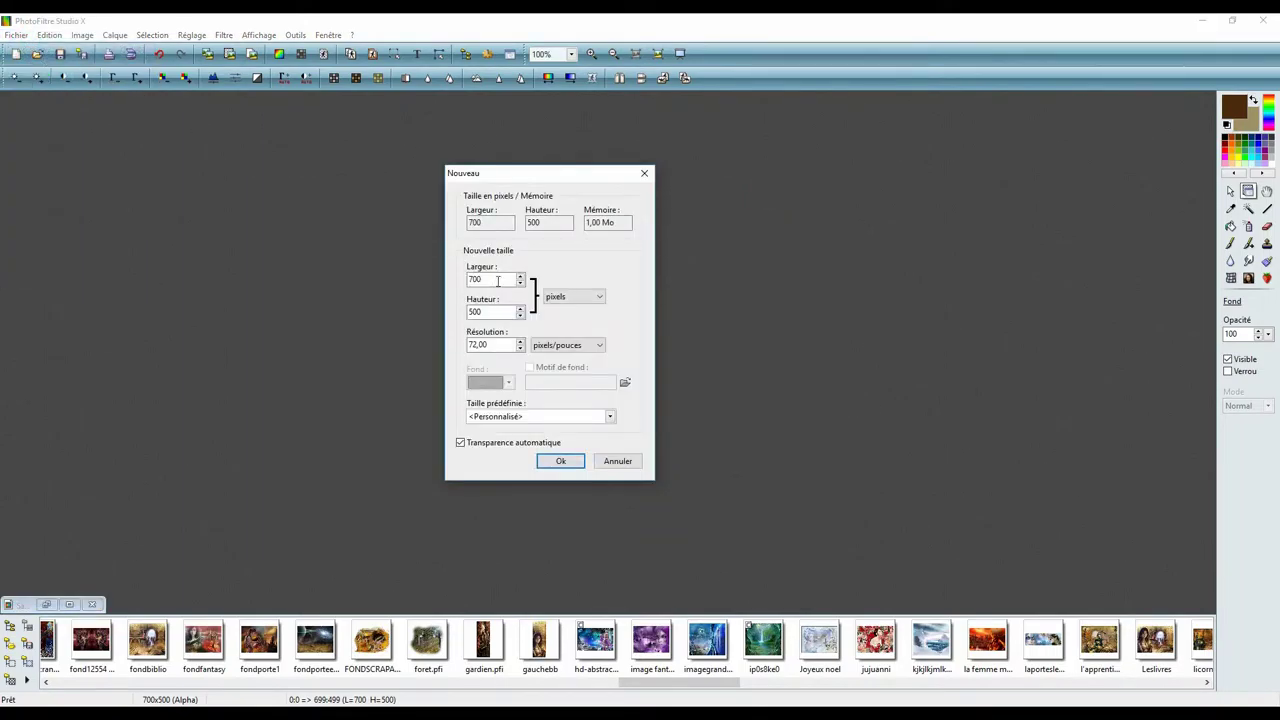
pyautogui.click(558, 461)
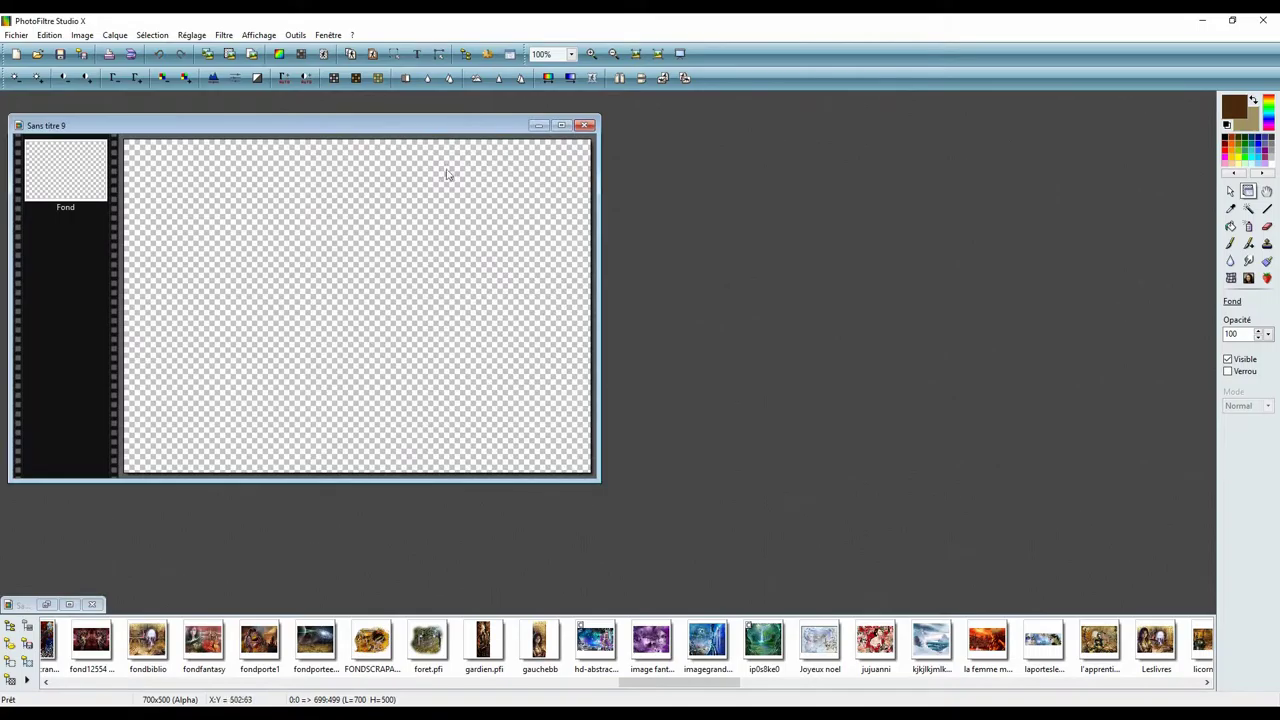
pyautogui.moveTo(360, 126); pyautogui.dragTo(645, 194)
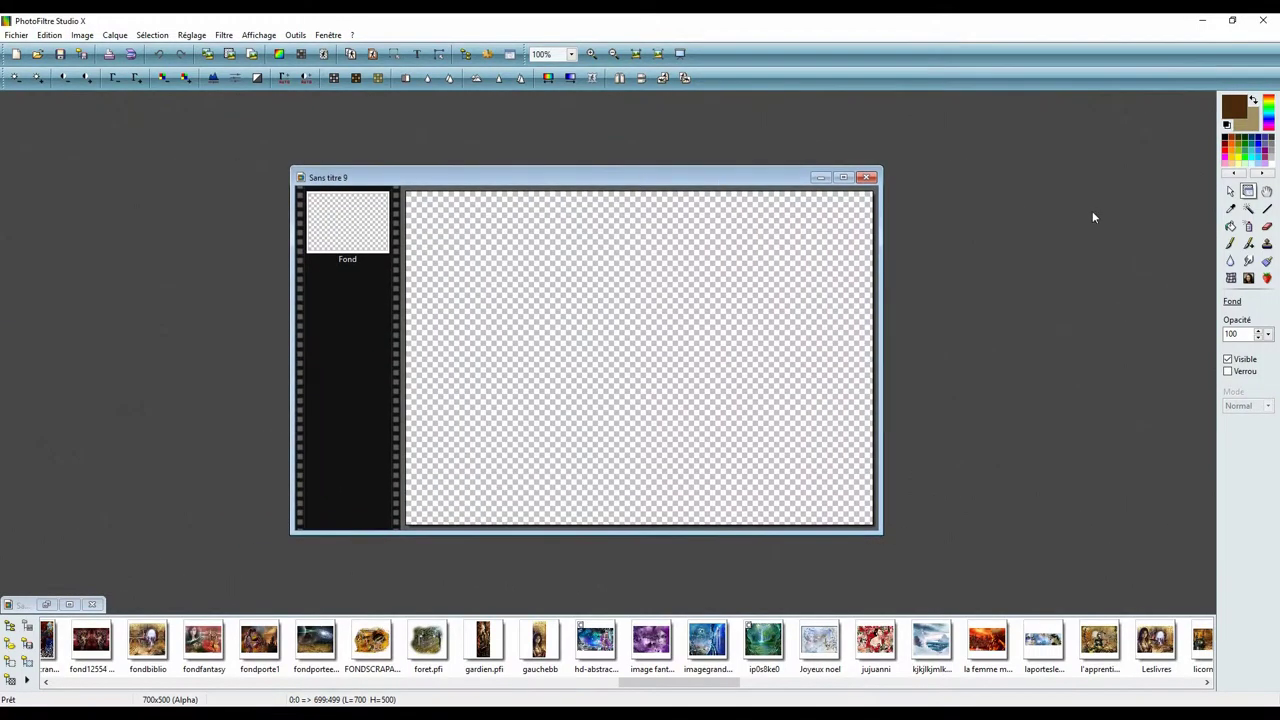
# Draw a circular selection about 320 by 320 pixels in the middle of the transparent canvas.
pyautogui.click(1230, 191)
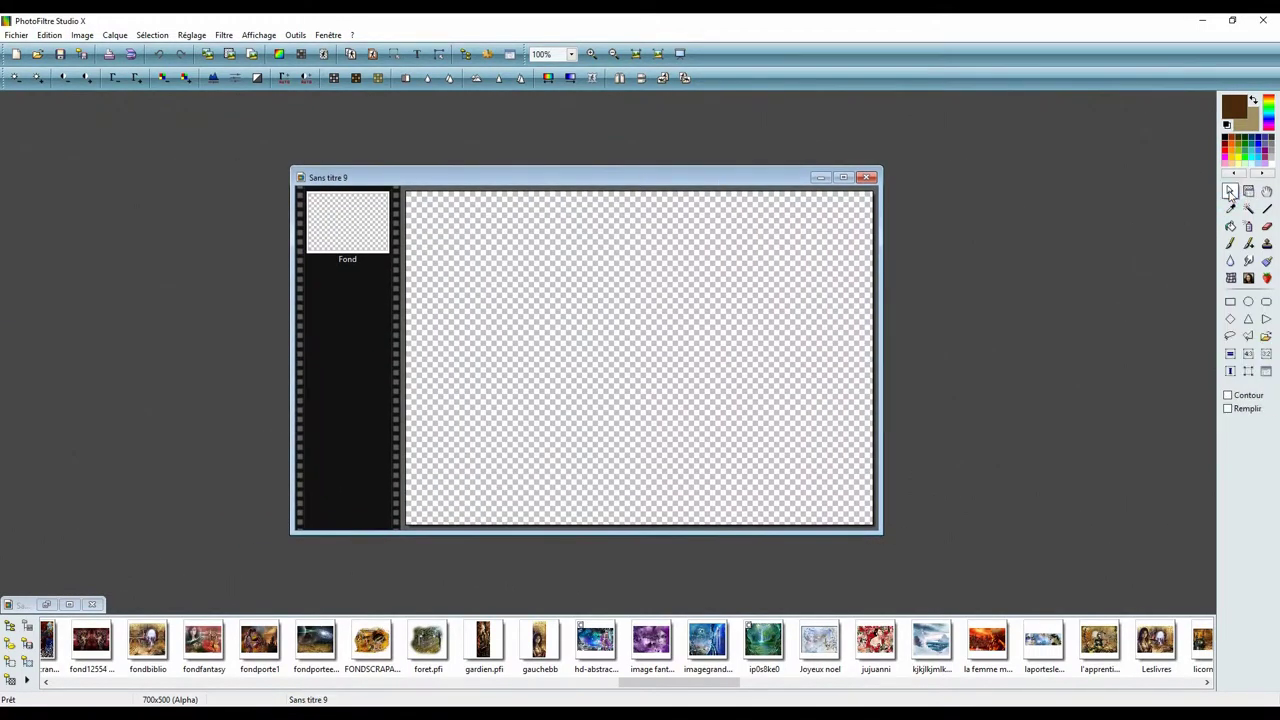
pyautogui.click(1248, 301)
pyautogui.moveTo(532, 270); pyautogui.dragTo(744, 484)
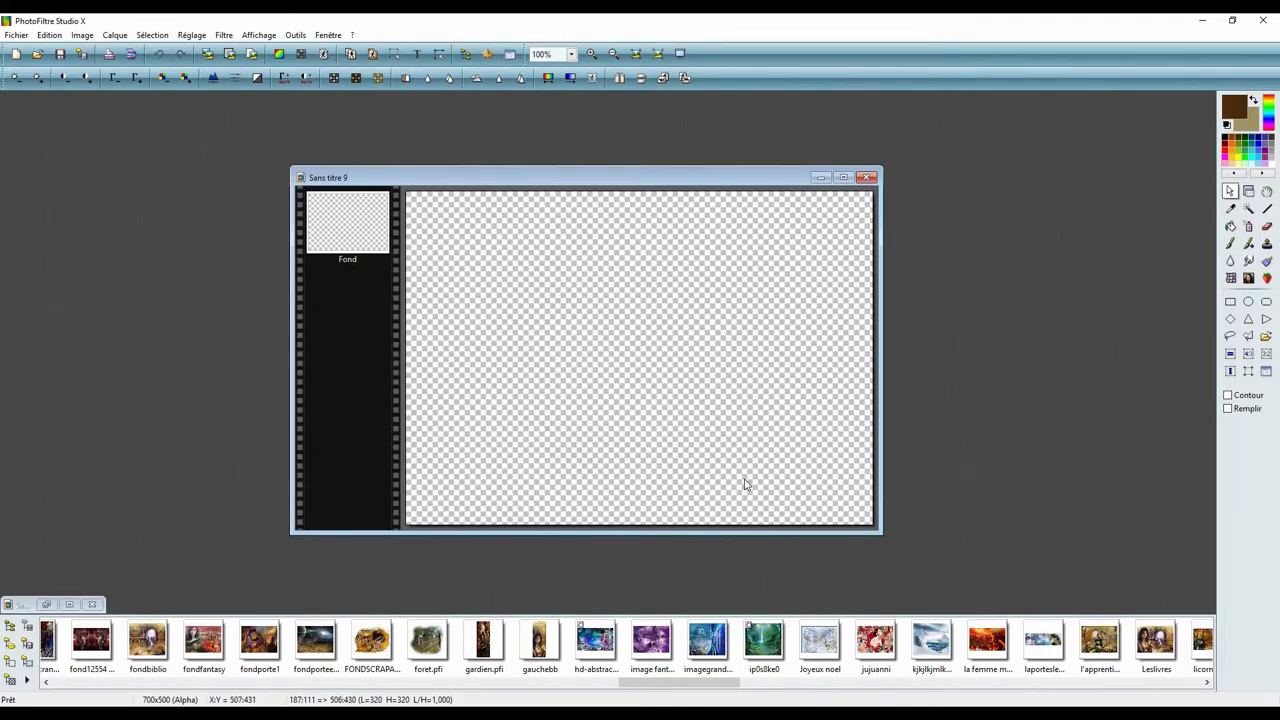
pyautogui.scroll(1, 648, 366)
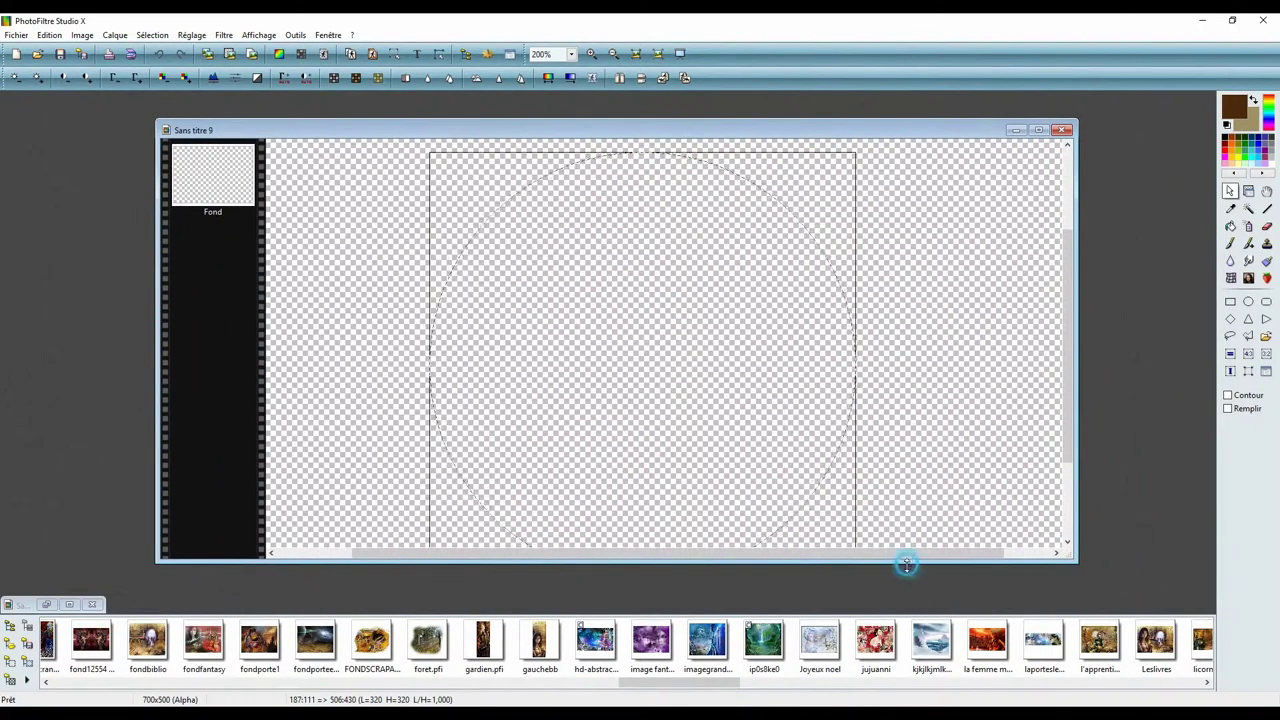
pyautogui.moveTo(906, 564); pyautogui.dragTo(906, 610)
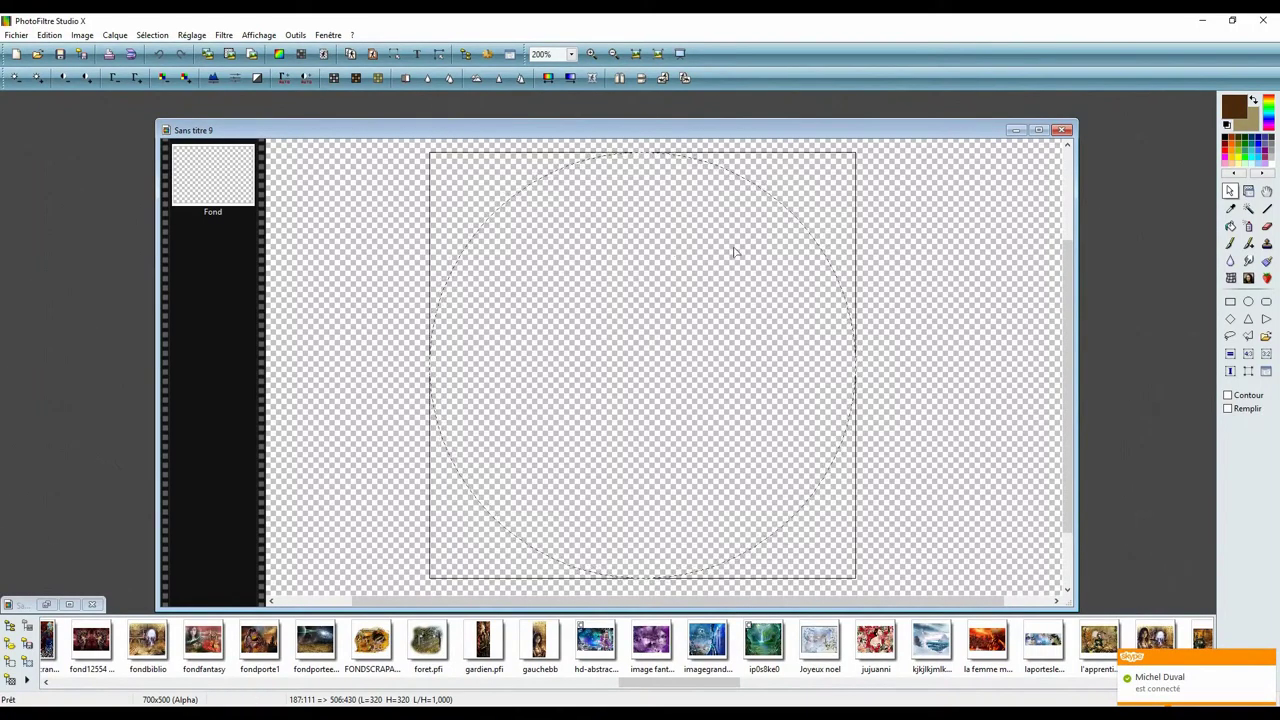
# Set the elliptical selection's width and height to 350 pixels through manual settings, keeping its proportions.
pyautogui.rightClick(673, 372)
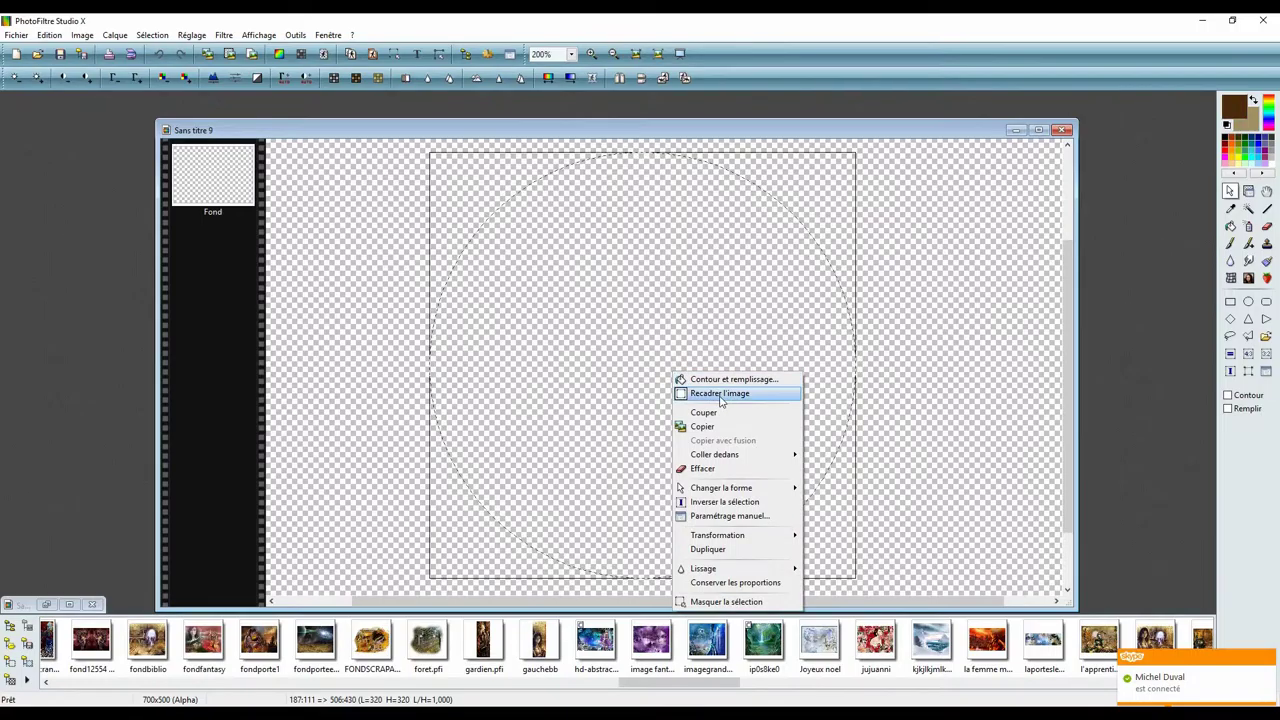
pyautogui.click(754, 518)
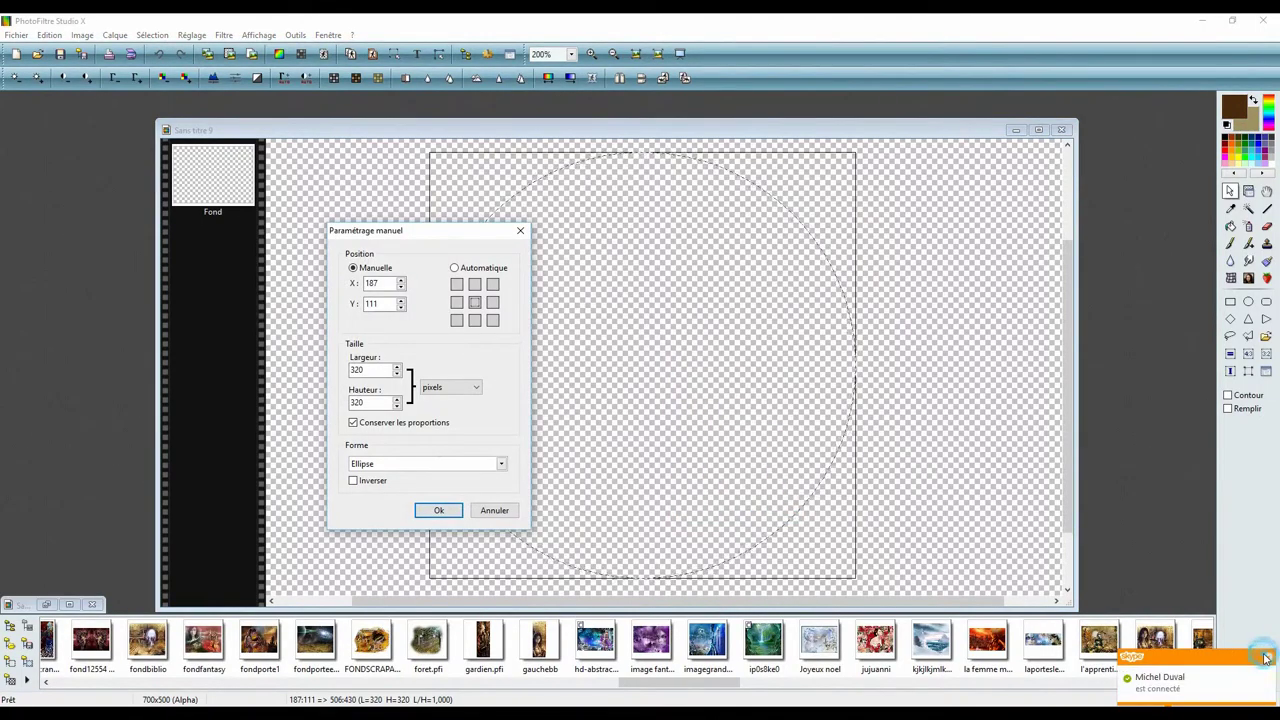
pyautogui.click(1265, 657)
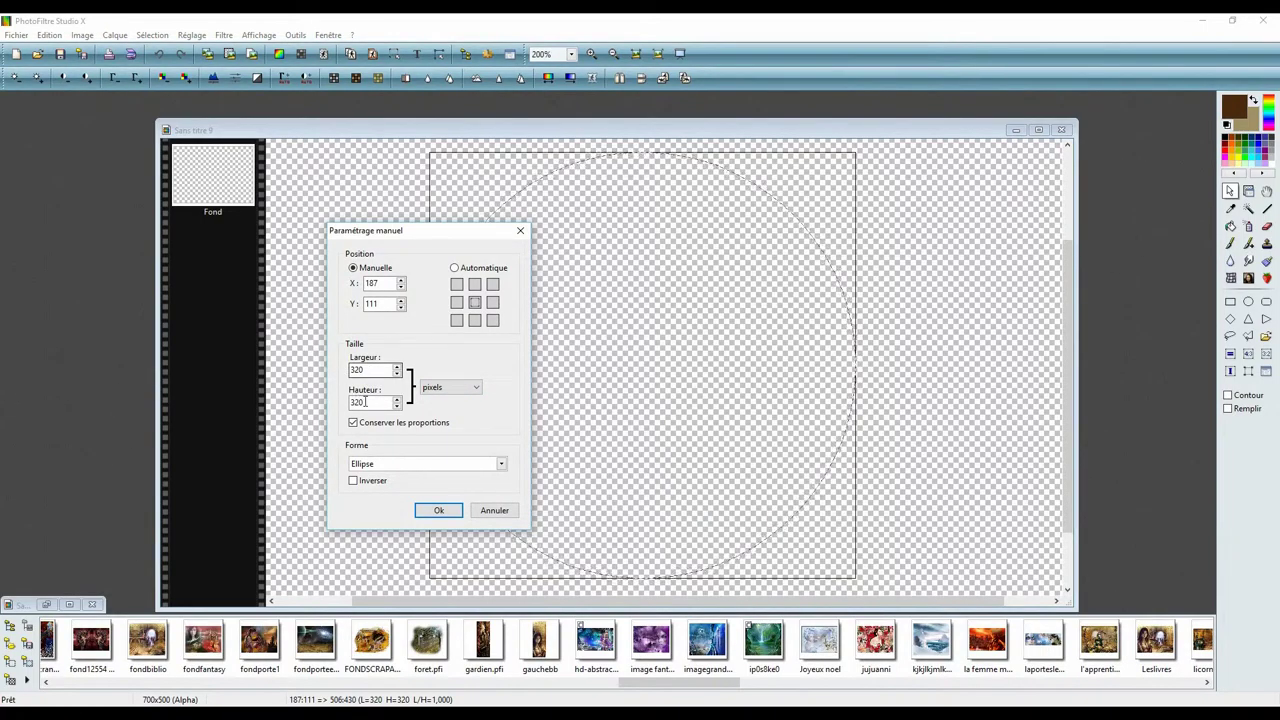
pyautogui.doubleClick(367, 368)
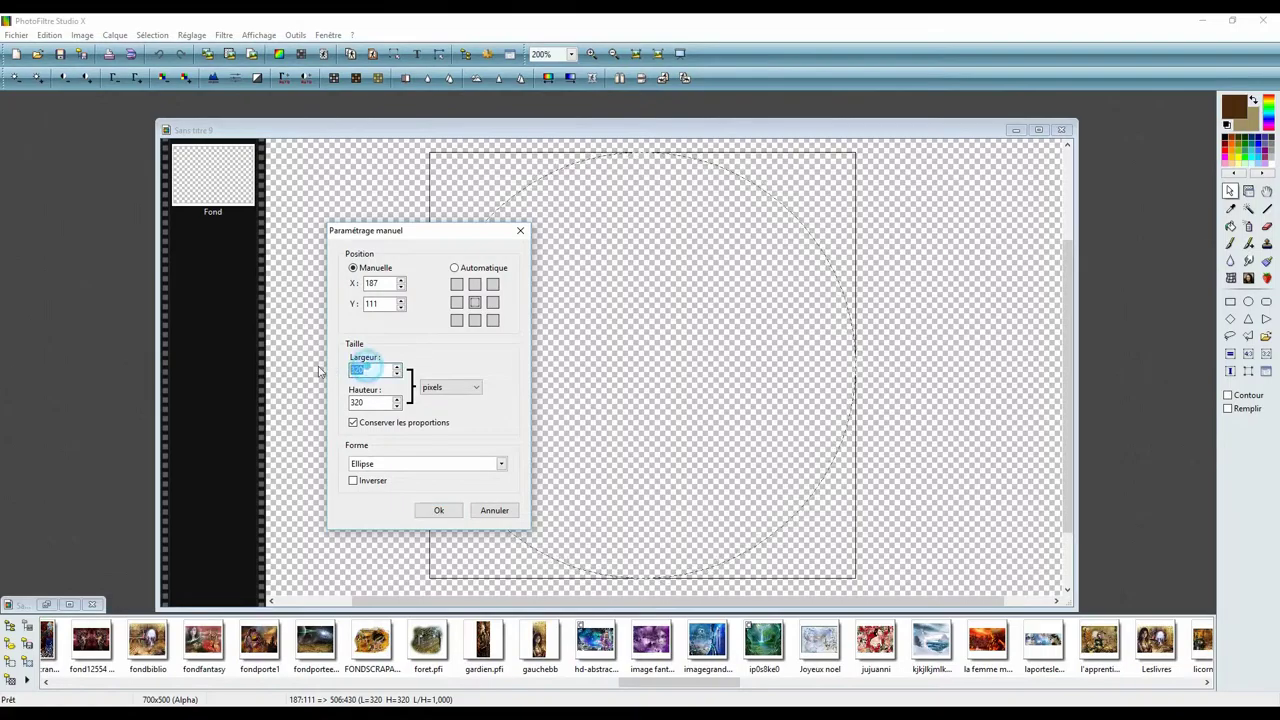
pyautogui.write('3')
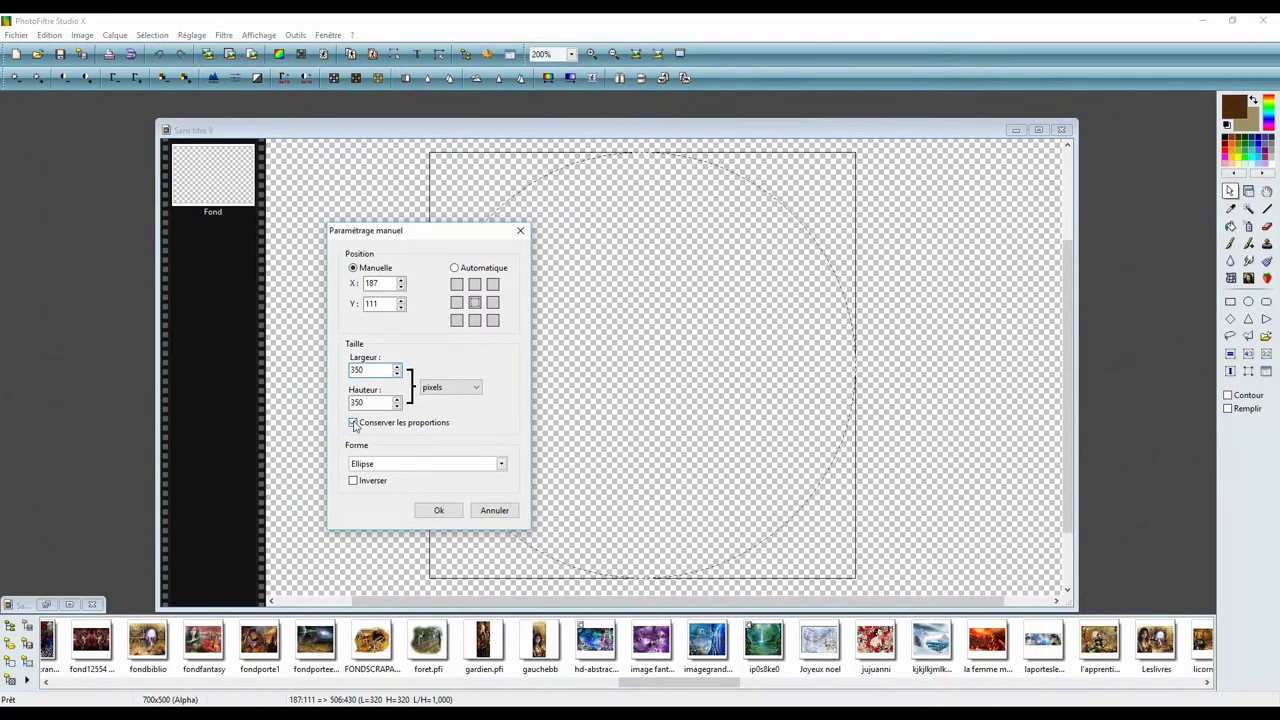
pyautogui.click(373, 368)
pyautogui.click(440, 509)
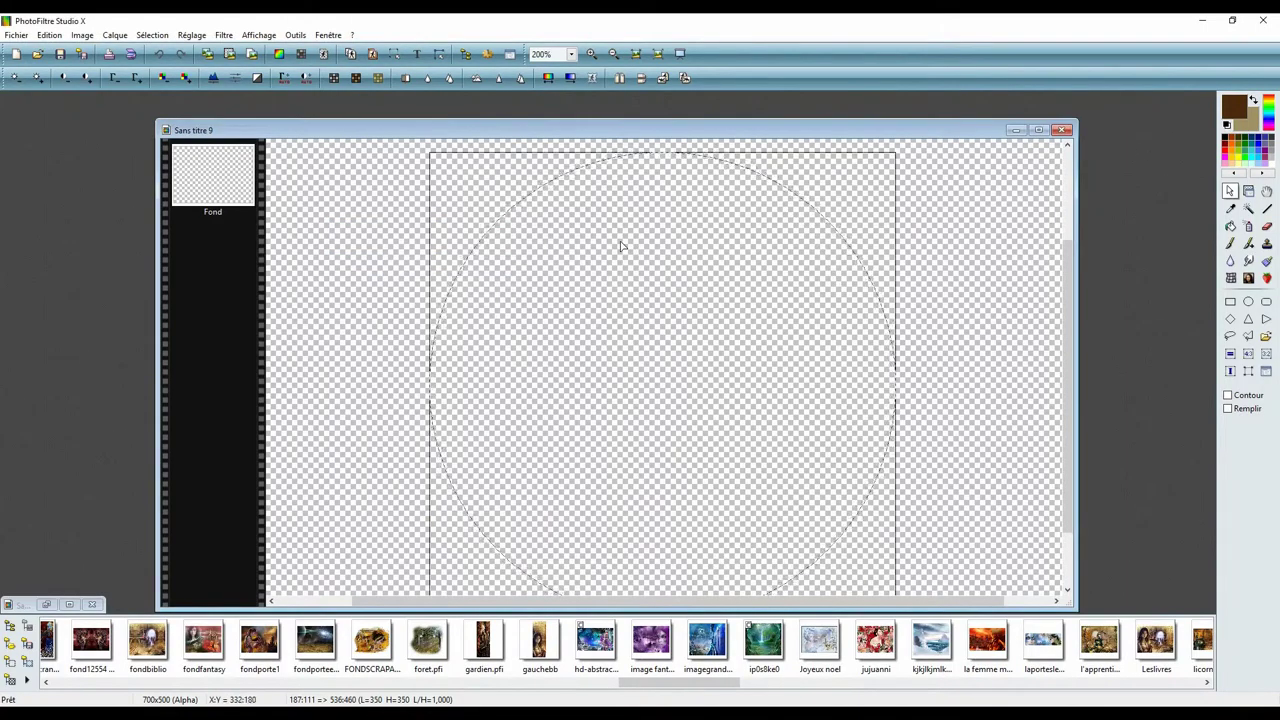
# Fill the circle with the urban310.jpg pattern and add a smoothed white outline of width 10.
pyautogui.click(50, 35)
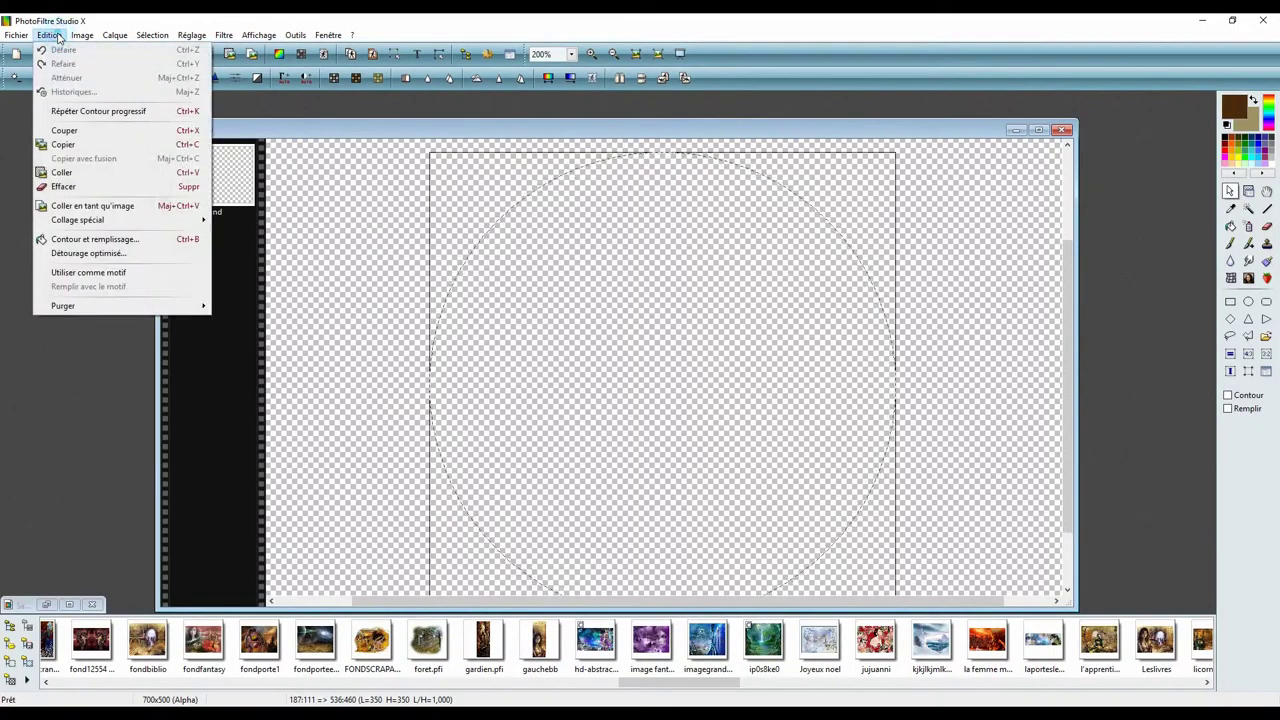
pyautogui.click(121, 240)
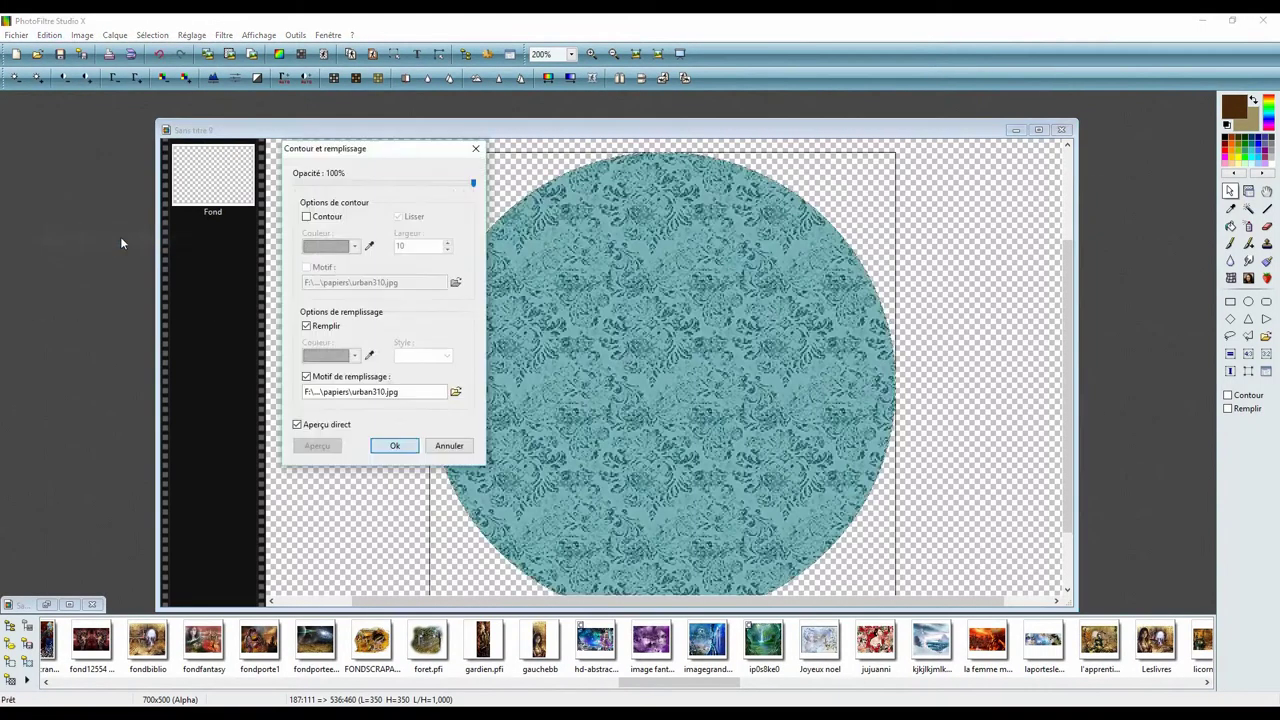
pyautogui.click(307, 217)
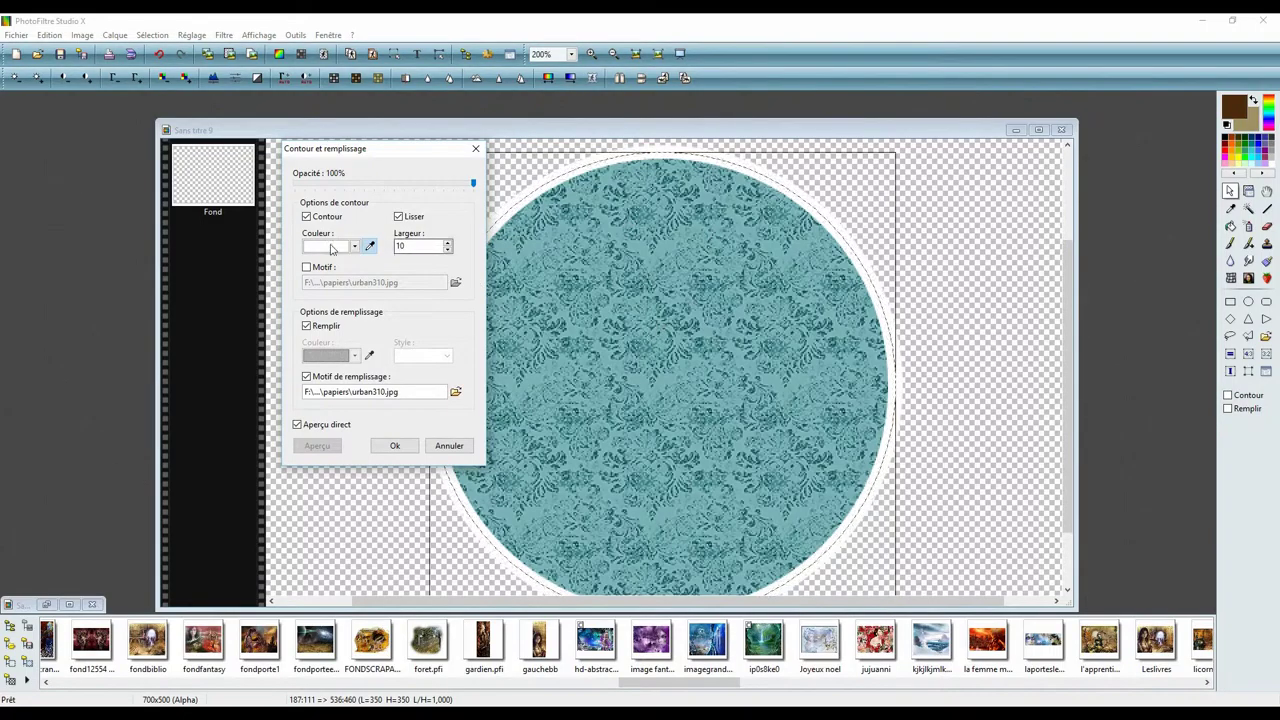
pyautogui.click(405, 219)
pyautogui.click(401, 217)
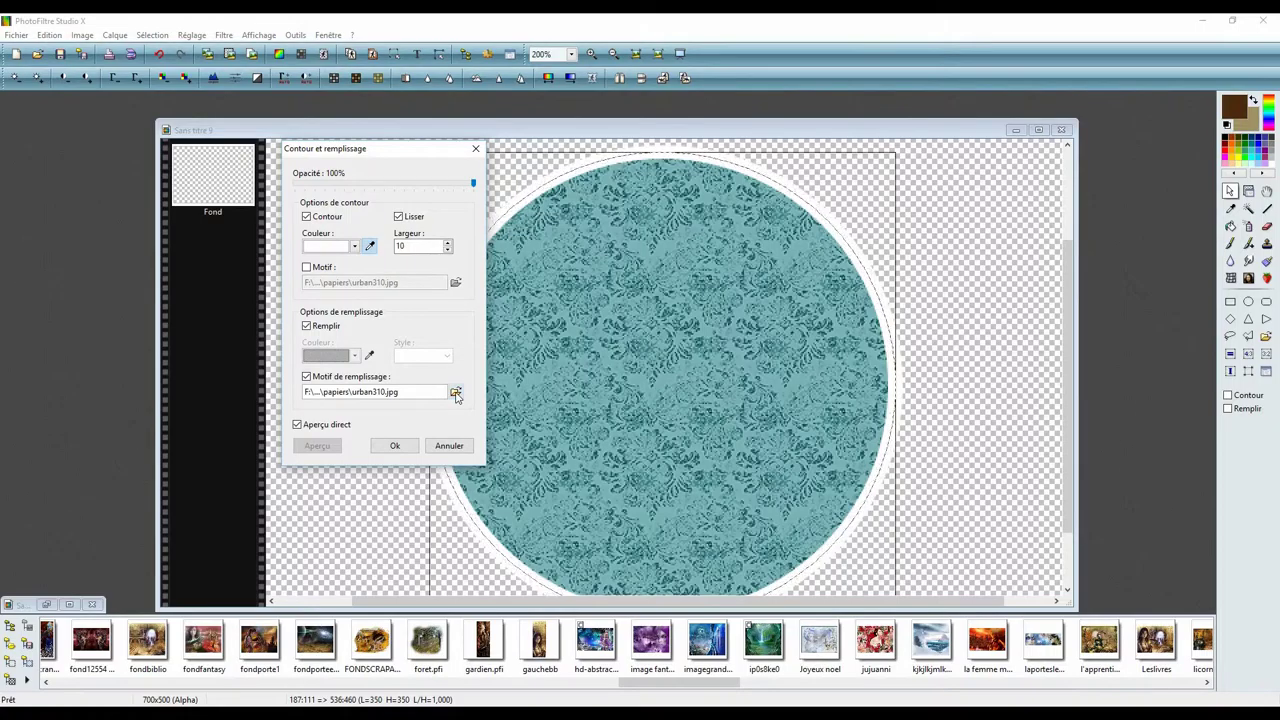
pyautogui.click(395, 445)
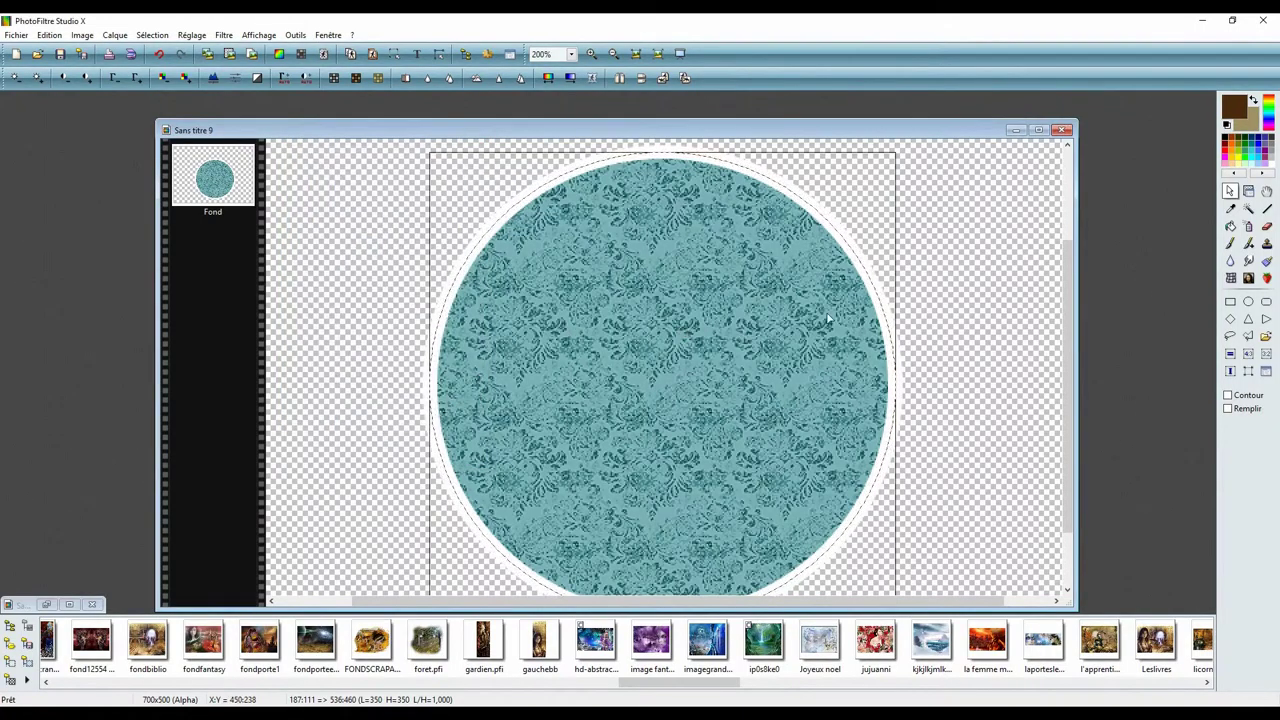
# Maximize the image window and view the whole outlined circle at 200% zoom.
pyautogui.click(736, 119)
pyautogui.moveTo(733, 101); pyautogui.dragTo(733, 99)
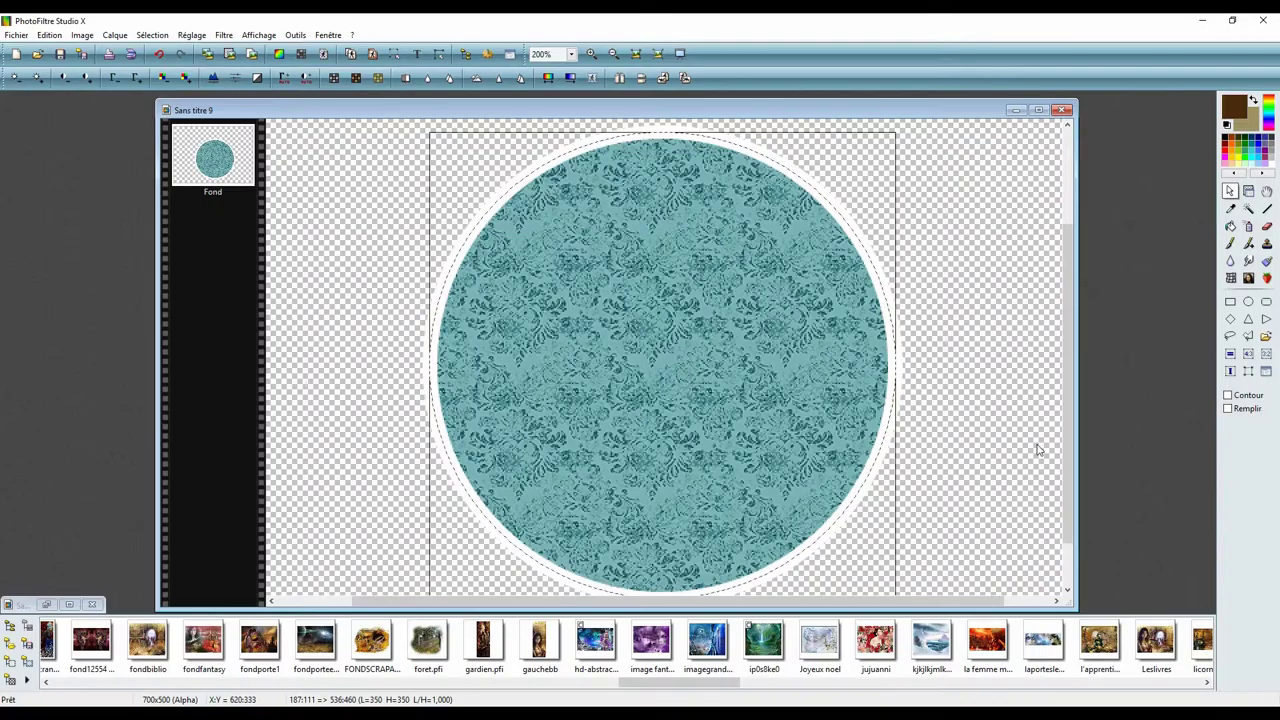
pyautogui.click(1066, 408)
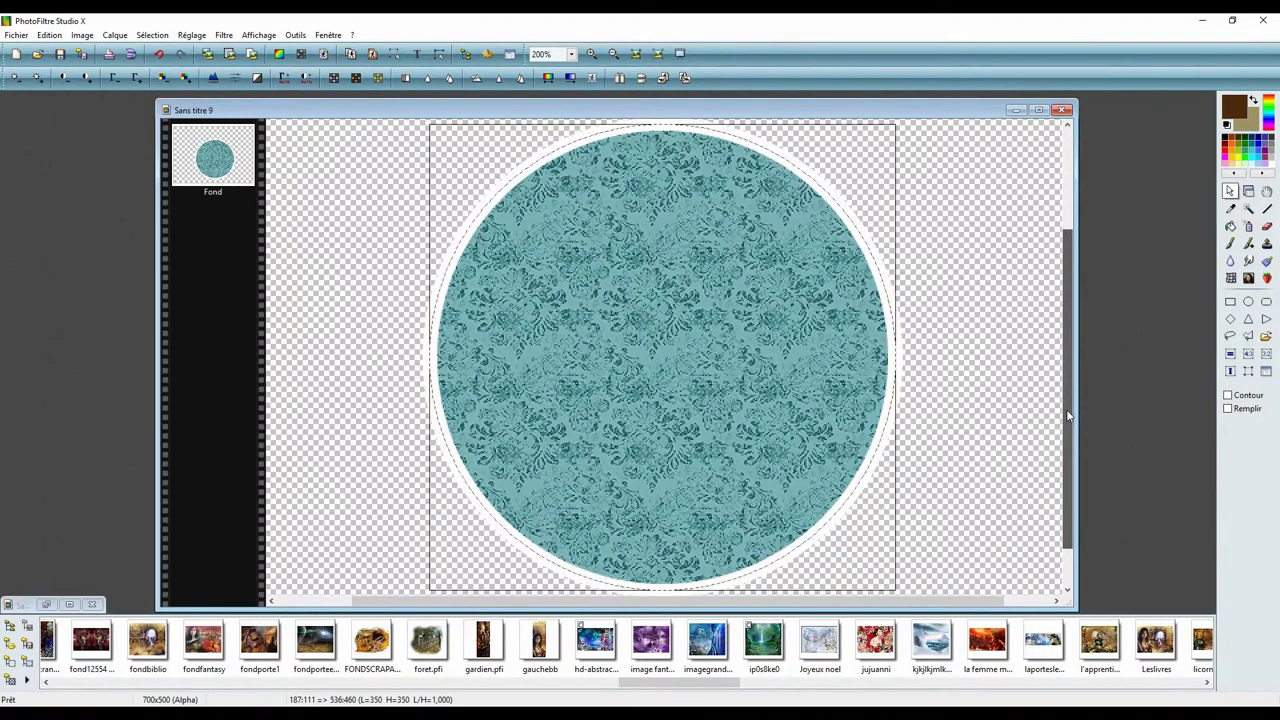
pyautogui.scroll(-1, 634, 341)
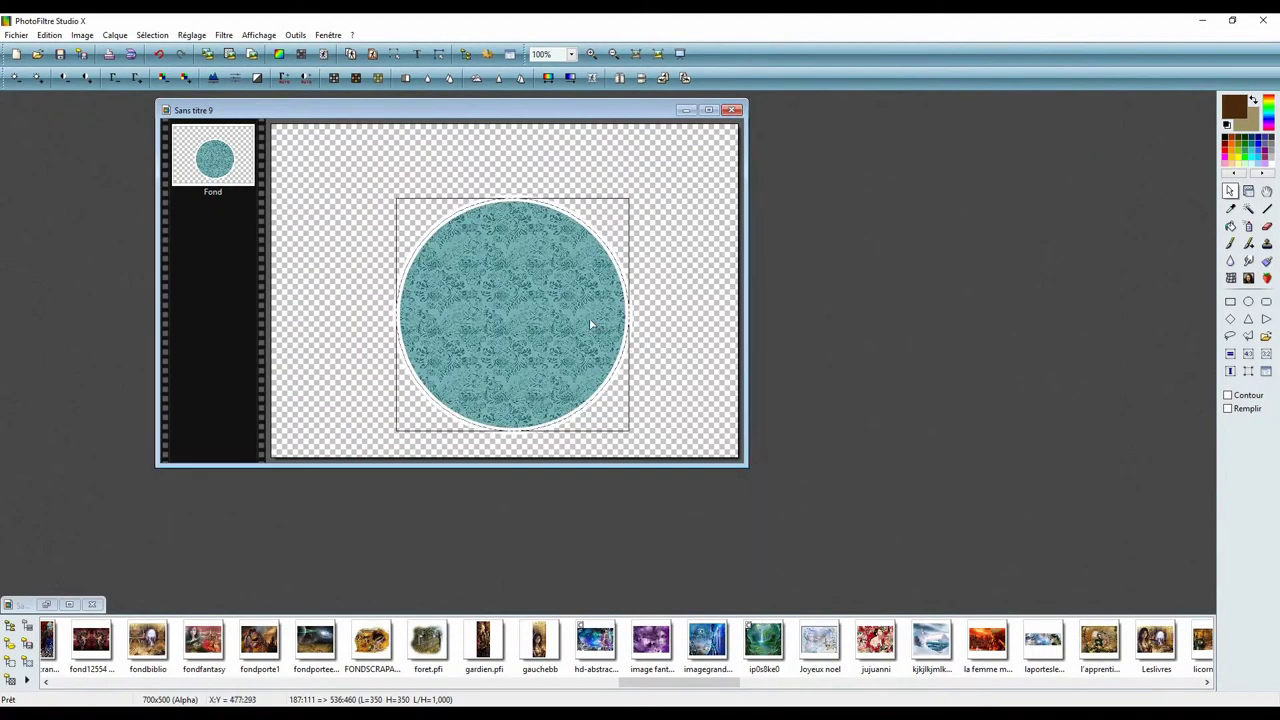
pyautogui.scroll(1, 589, 318)
pyautogui.scroll(-1, 578, 317)
pyautogui.scroll(1, 572, 317)
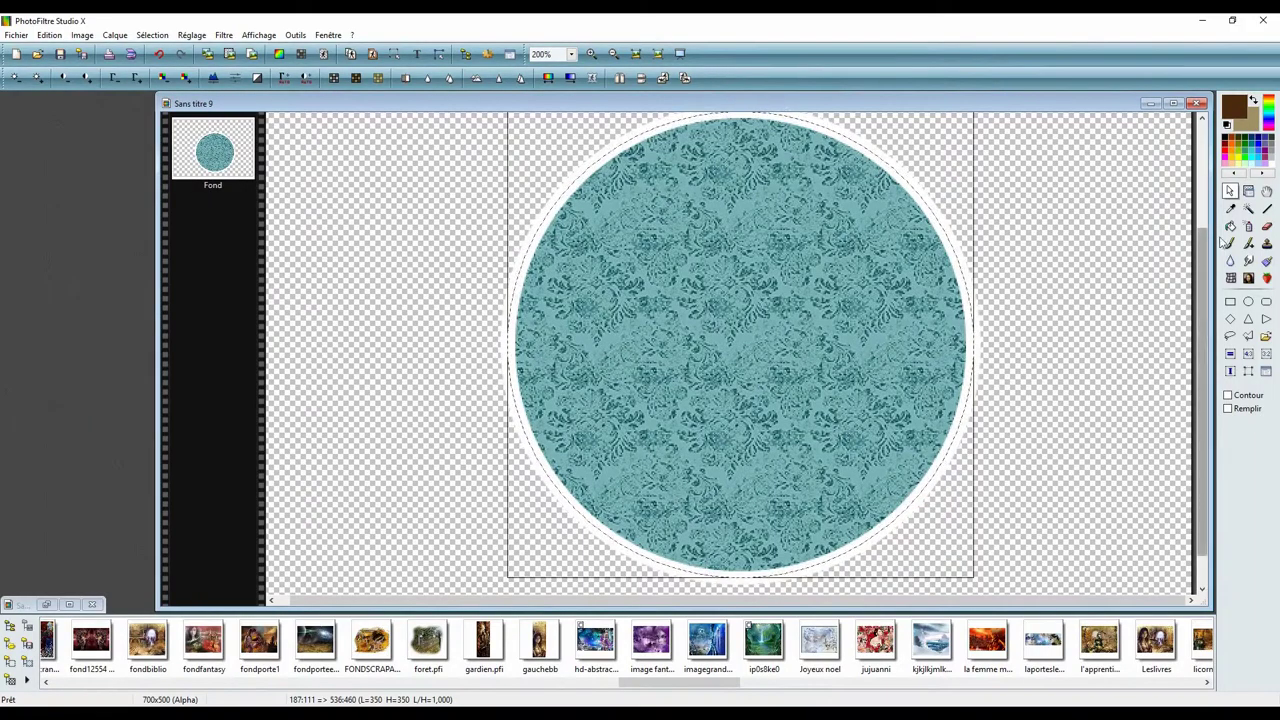
pyautogui.click(1175, 104)
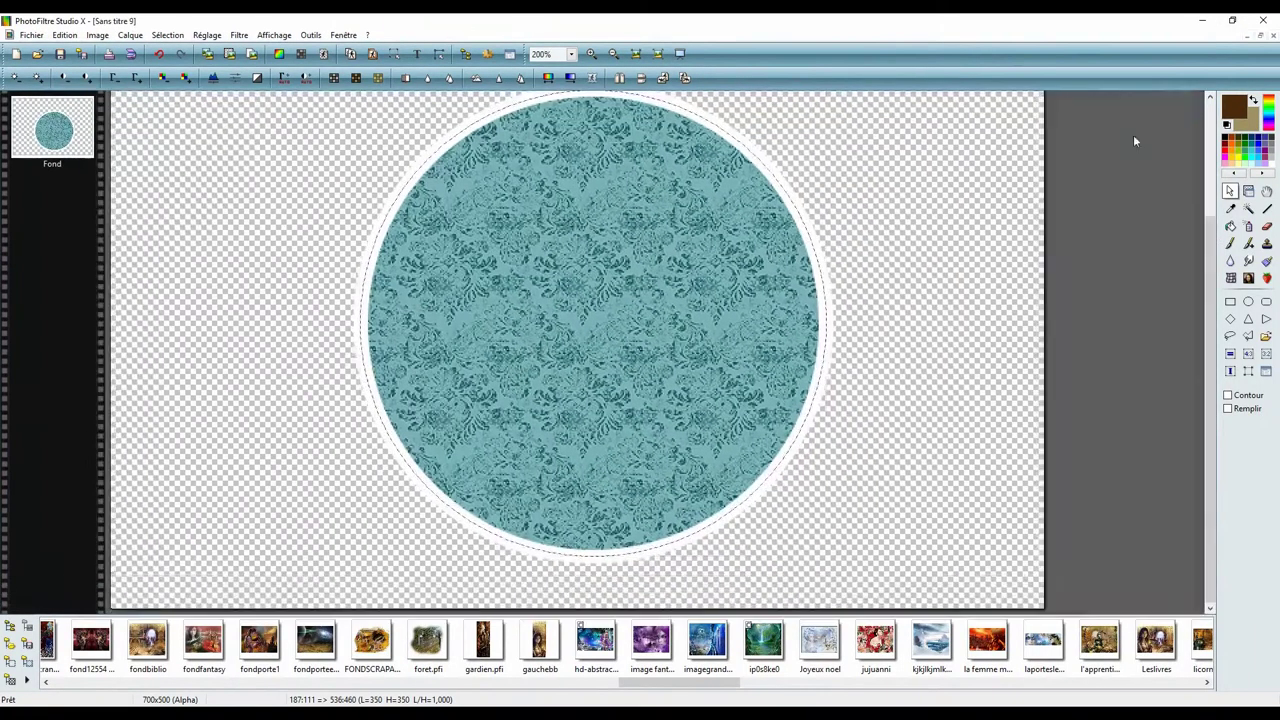
pyautogui.scroll(2, 1208, 283)
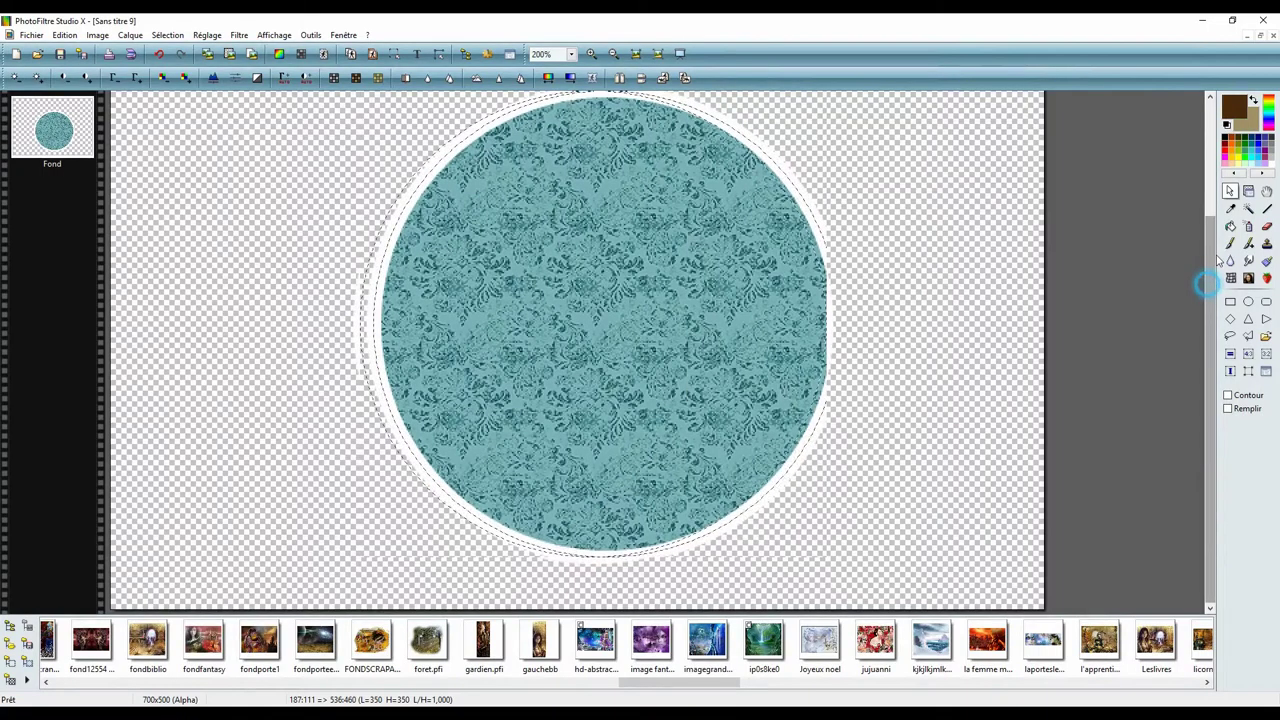
pyautogui.scroll(1, 1218, 260)
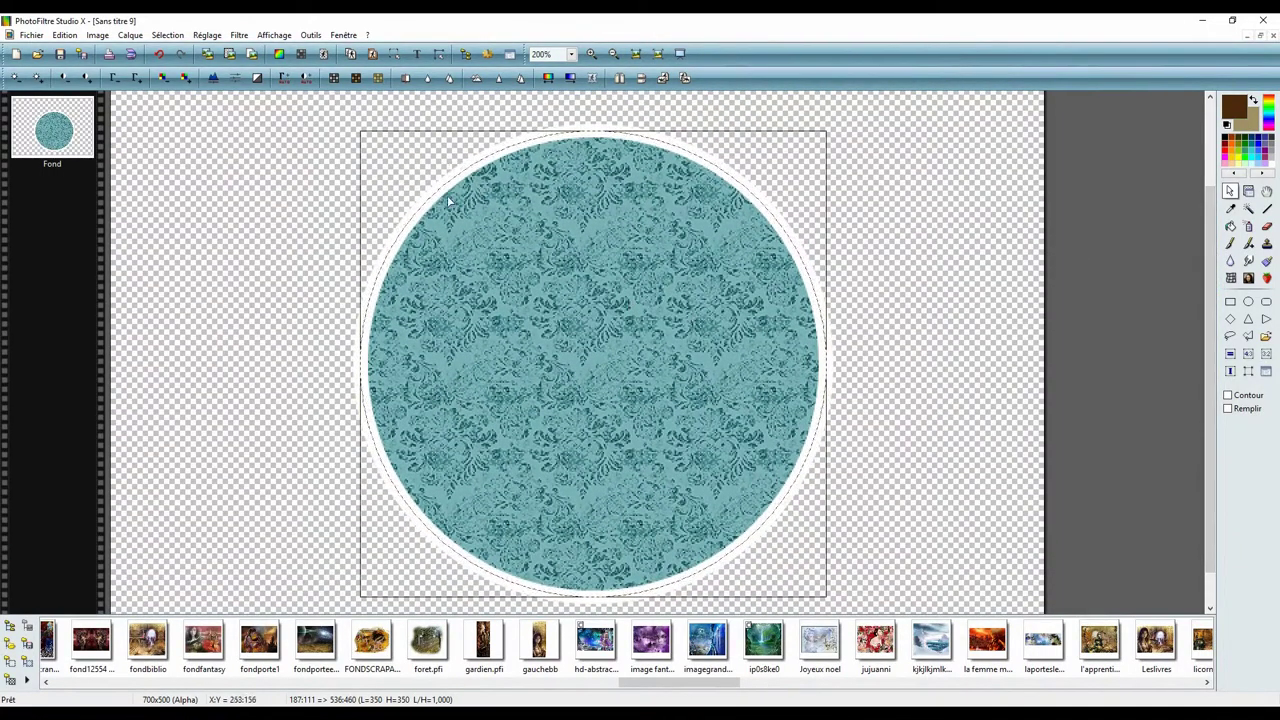
# Hide the circular selection and select the white outline ring with the Magic Wand at tolerance 30.
pyautogui.click(1248, 208)
pyautogui.scroll(1, 1248, 212)
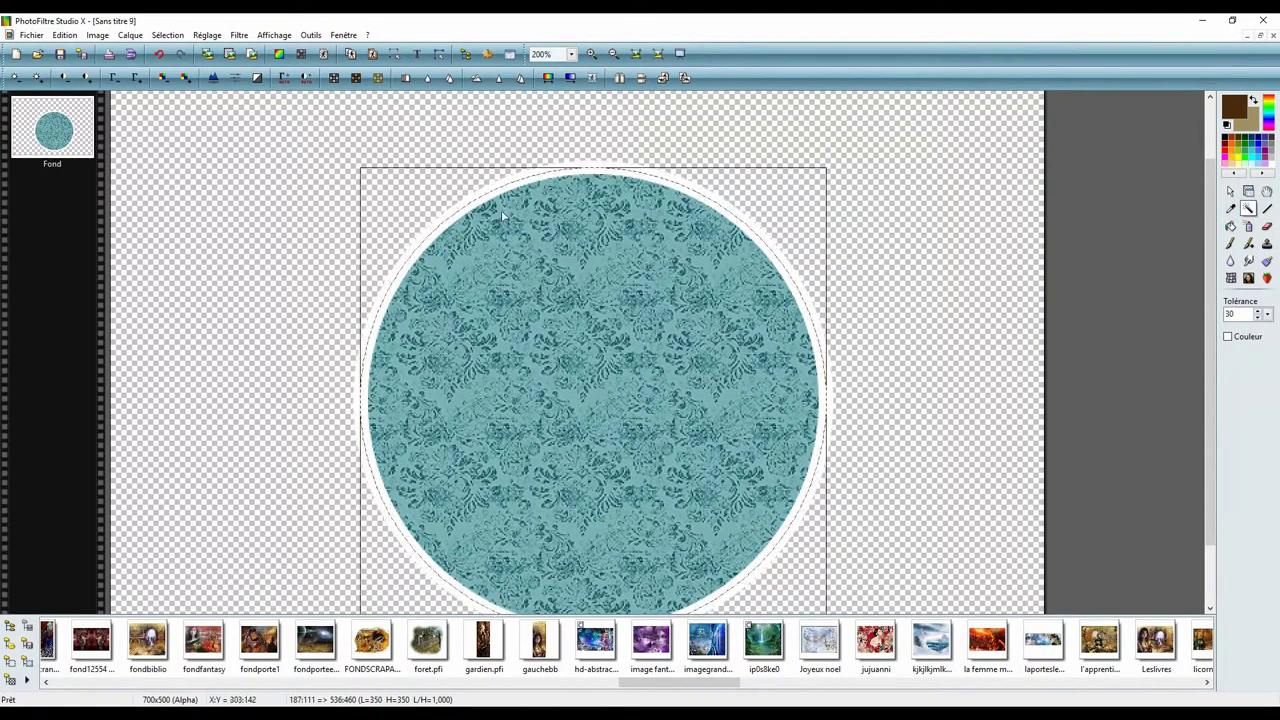
pyautogui.click(167, 36)
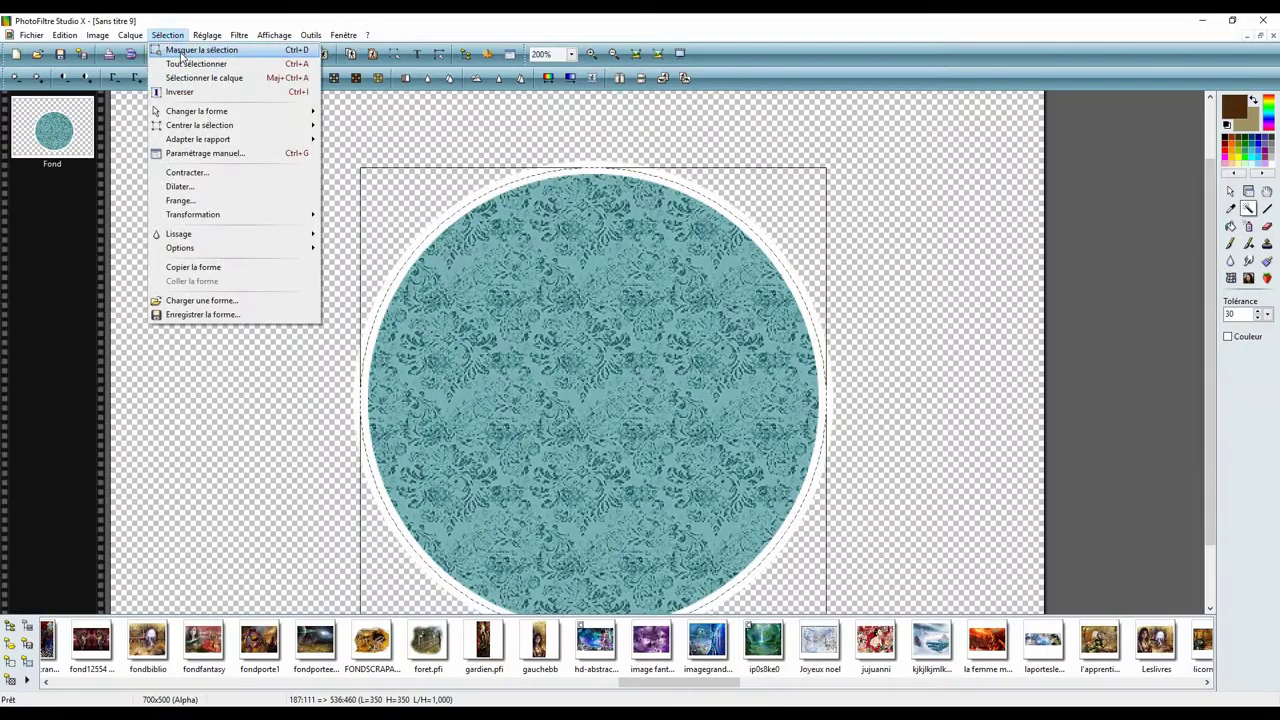
pyautogui.click(180, 47)
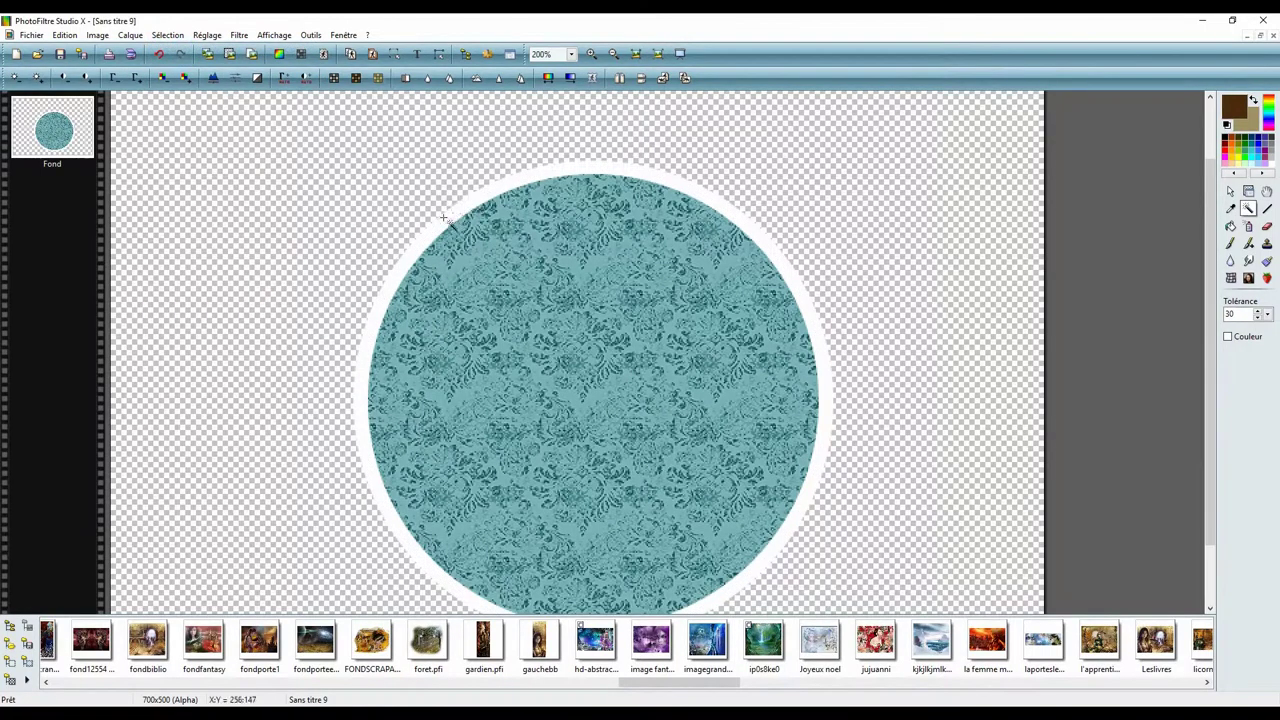
pyautogui.click(449, 211)
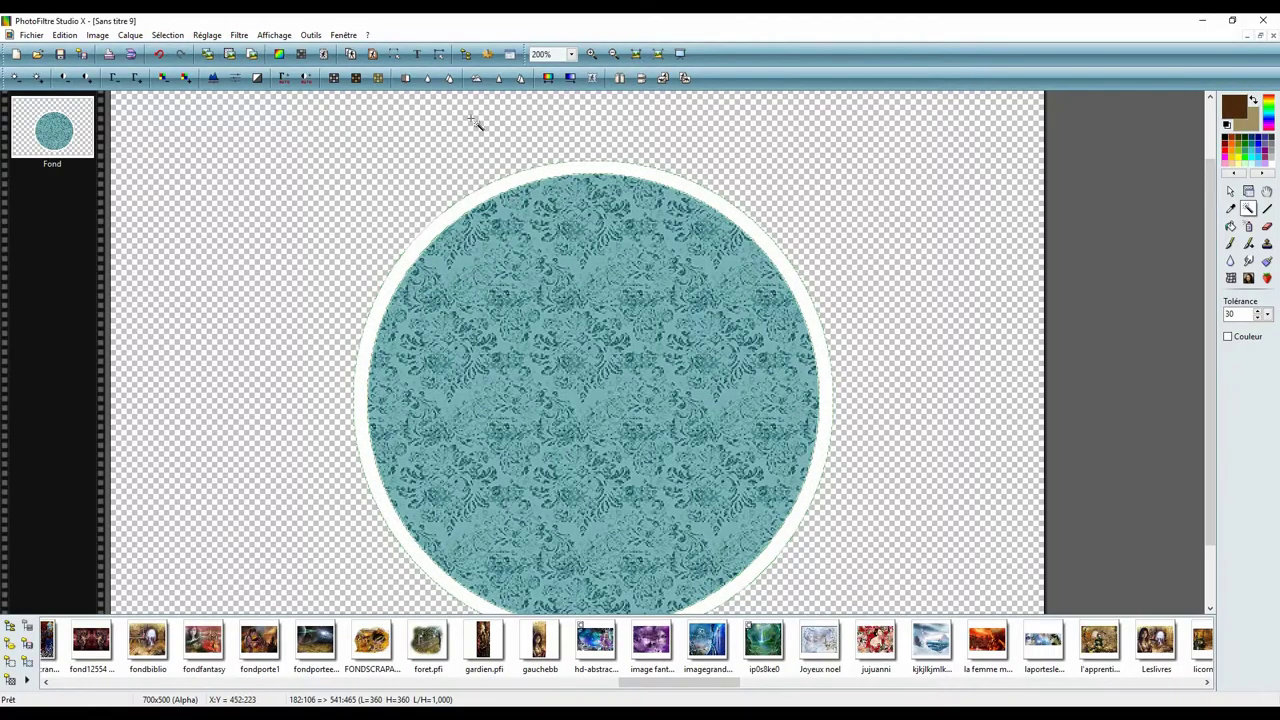
# Cut the selected white ring from the background and paste it as a new layer.
pyautogui.click(63, 36)
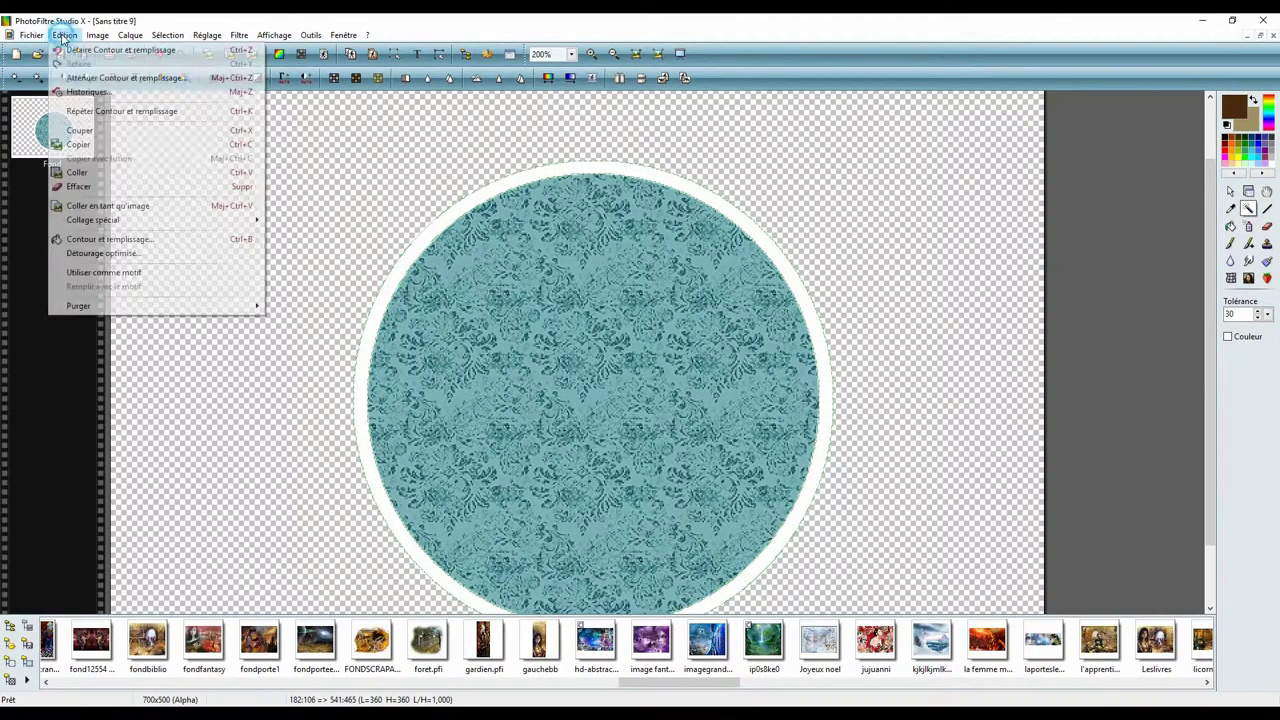
pyautogui.click(80, 130)
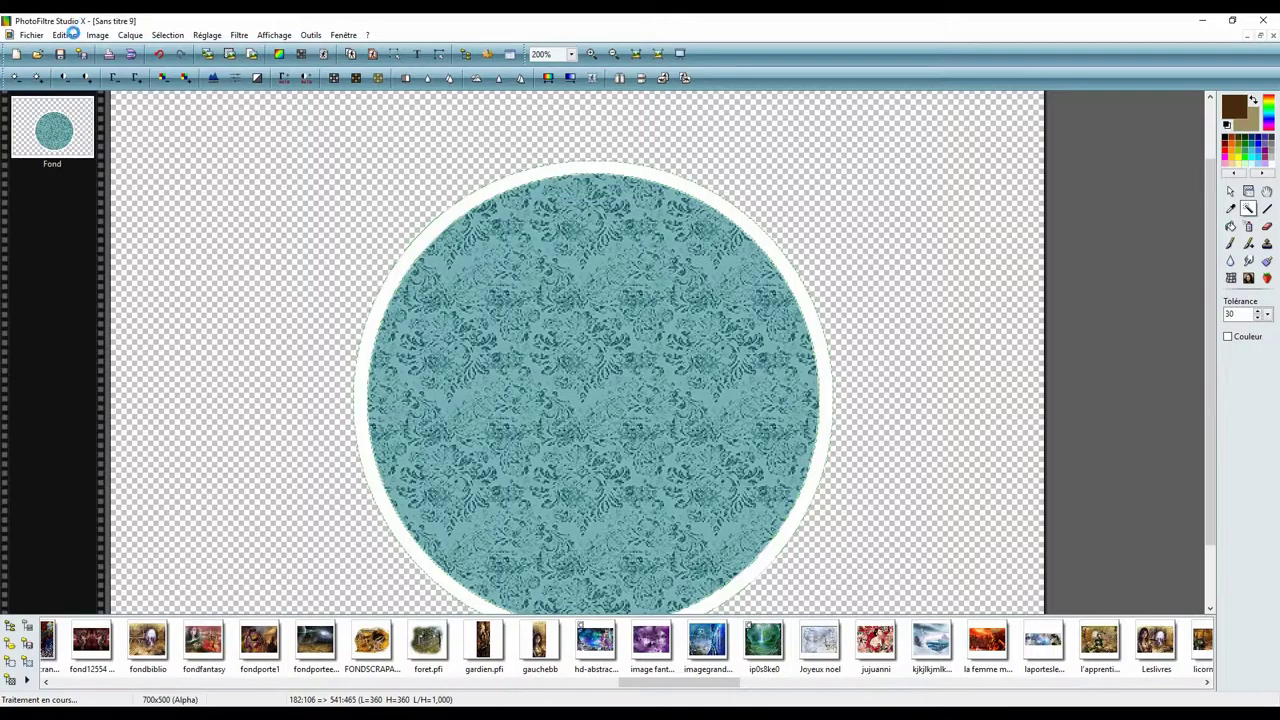
pyautogui.click(64, 35)
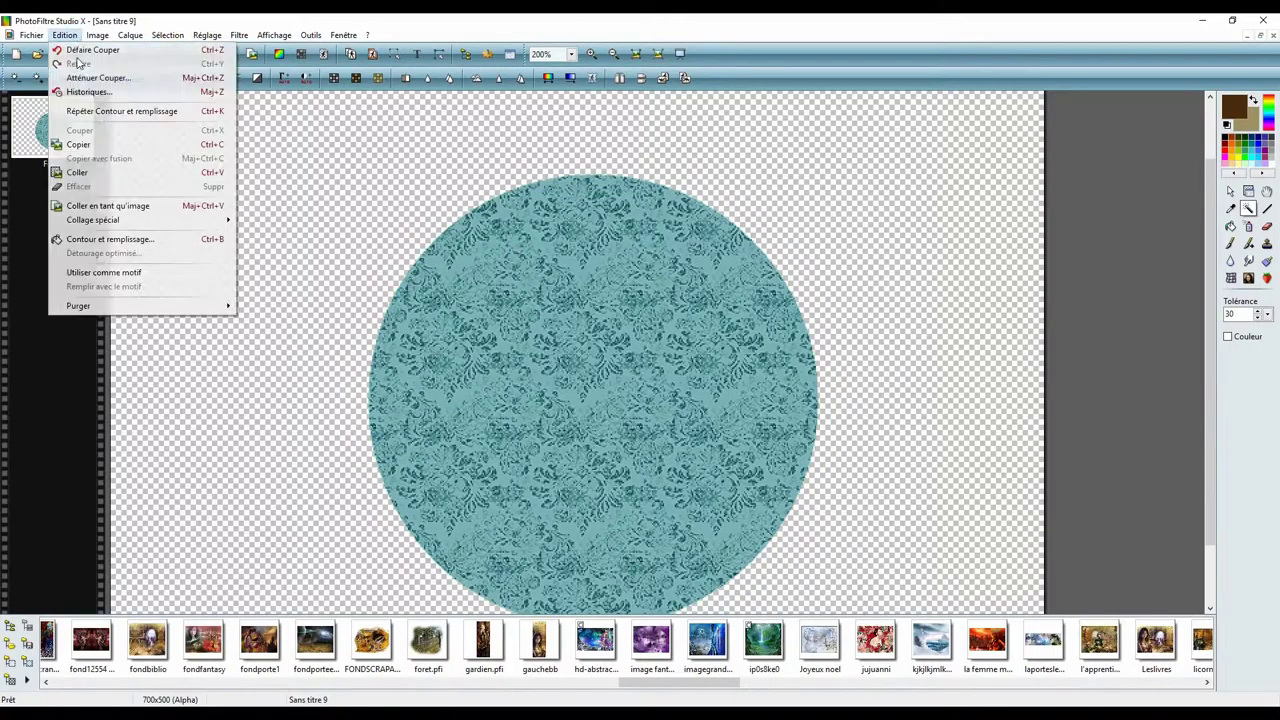
pyautogui.click(110, 172)
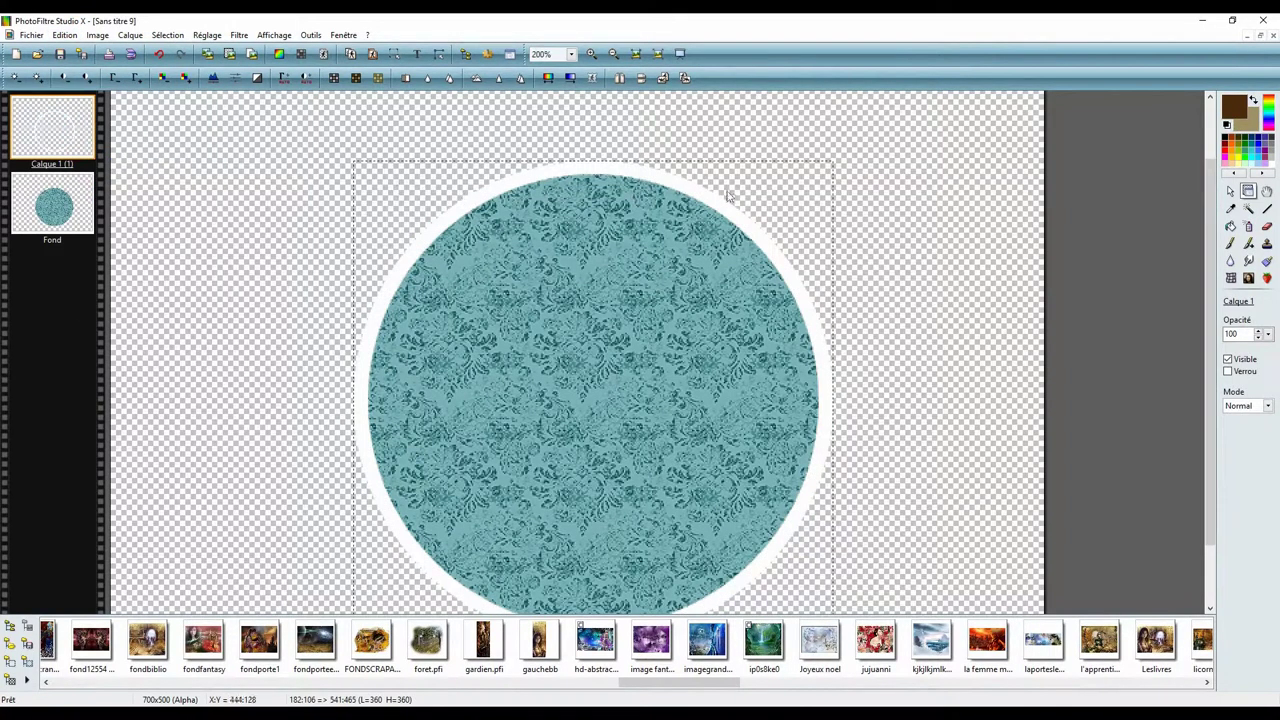
# Select the white ring with the Magic Wand at tolerance 30 and fill it with the urban310.jpg pattern without an outline.
pyautogui.click(1248, 208)
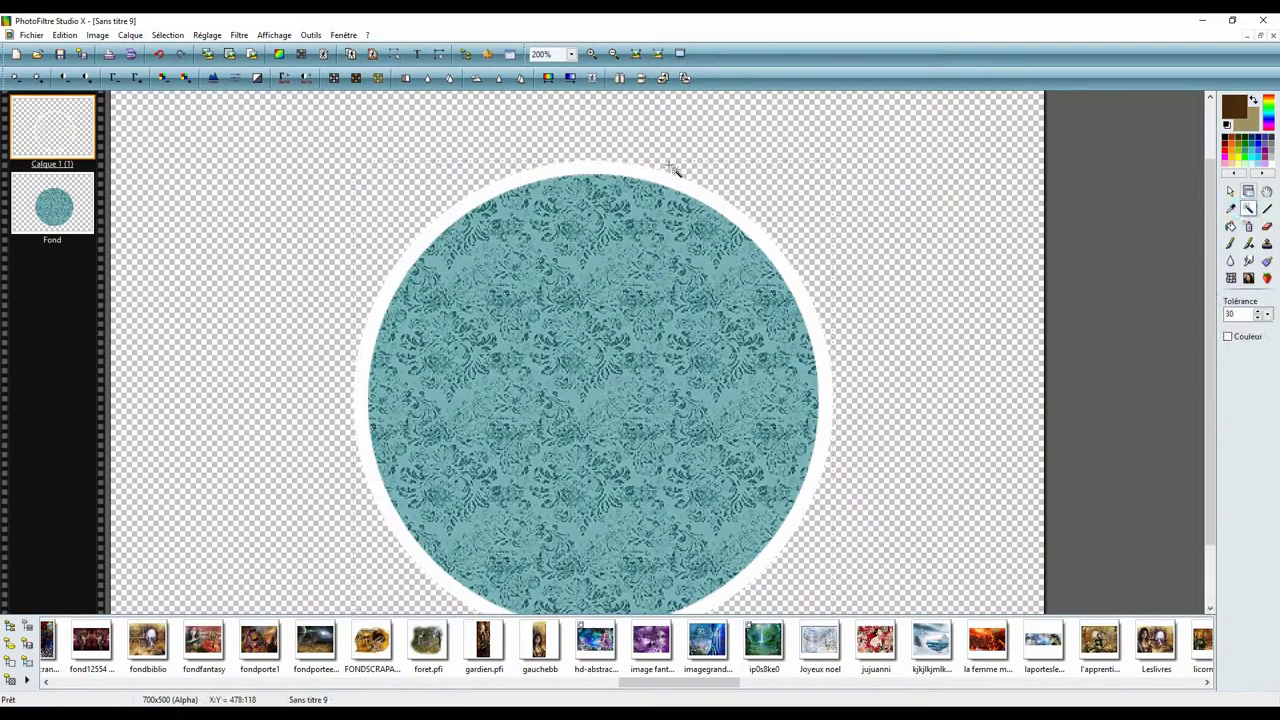
pyautogui.click(465, 210)
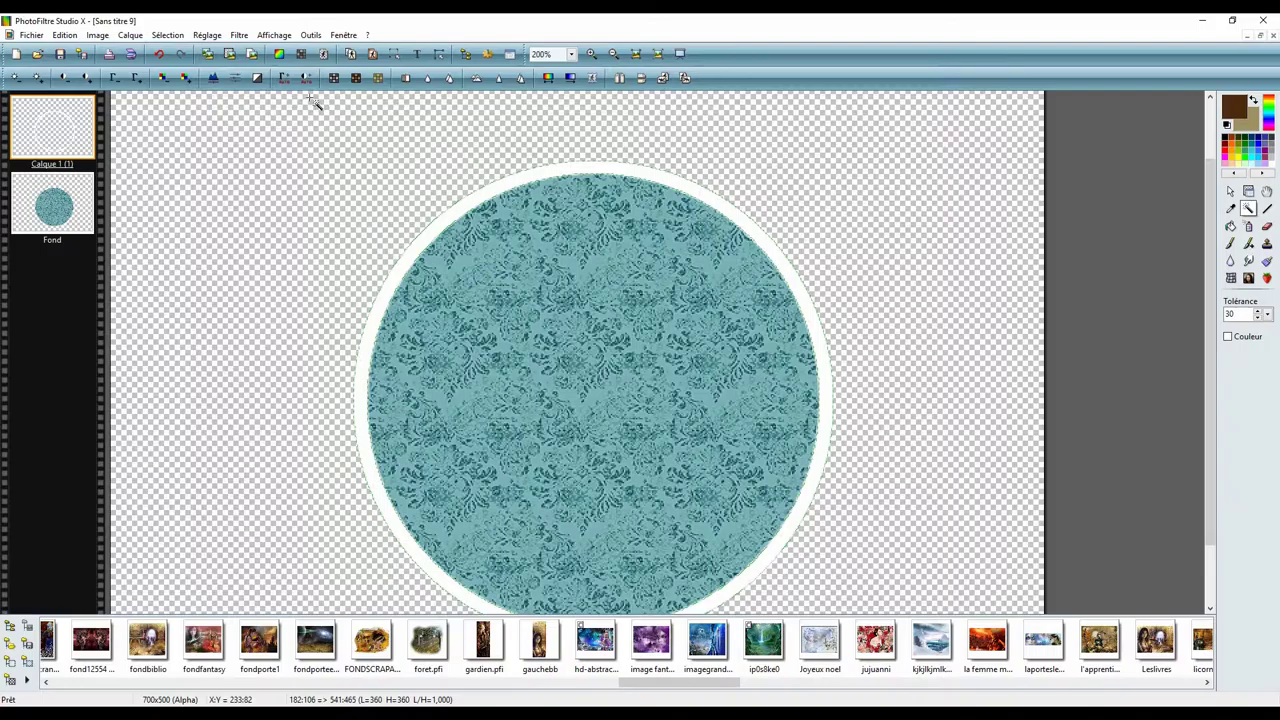
pyautogui.click(68, 36)
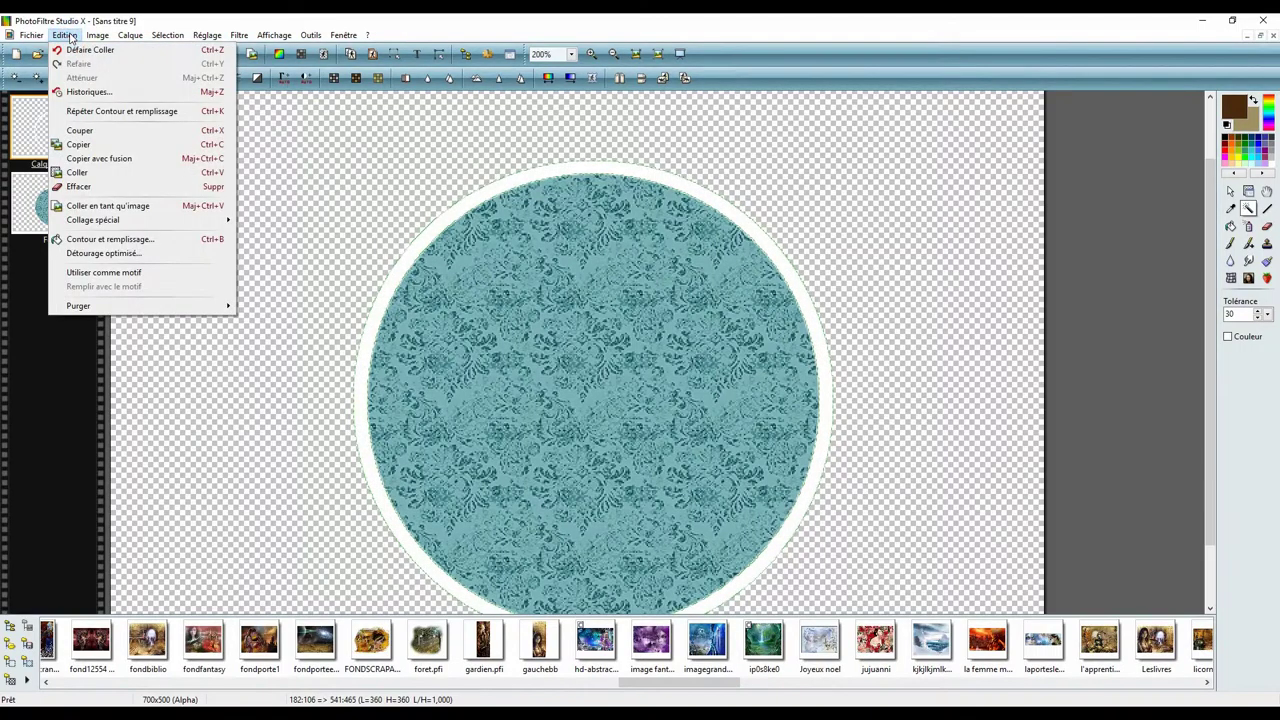
pyautogui.click(125, 237)
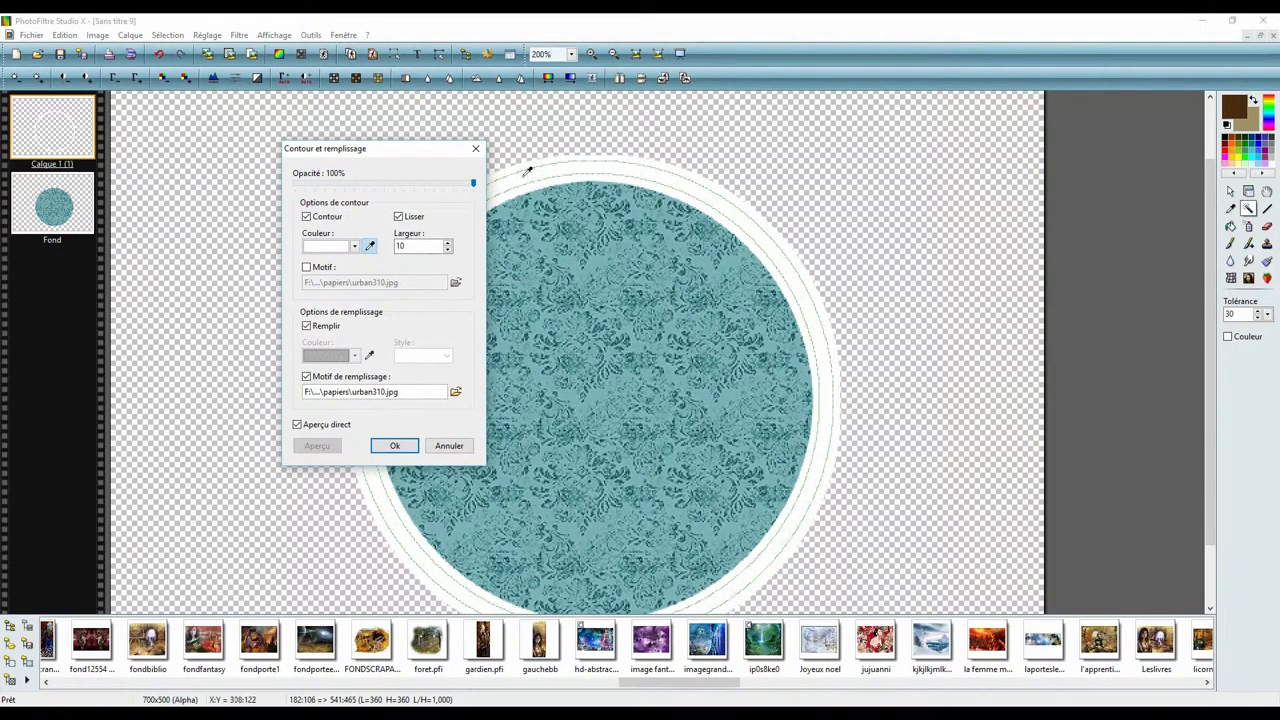
pyautogui.click(307, 217)
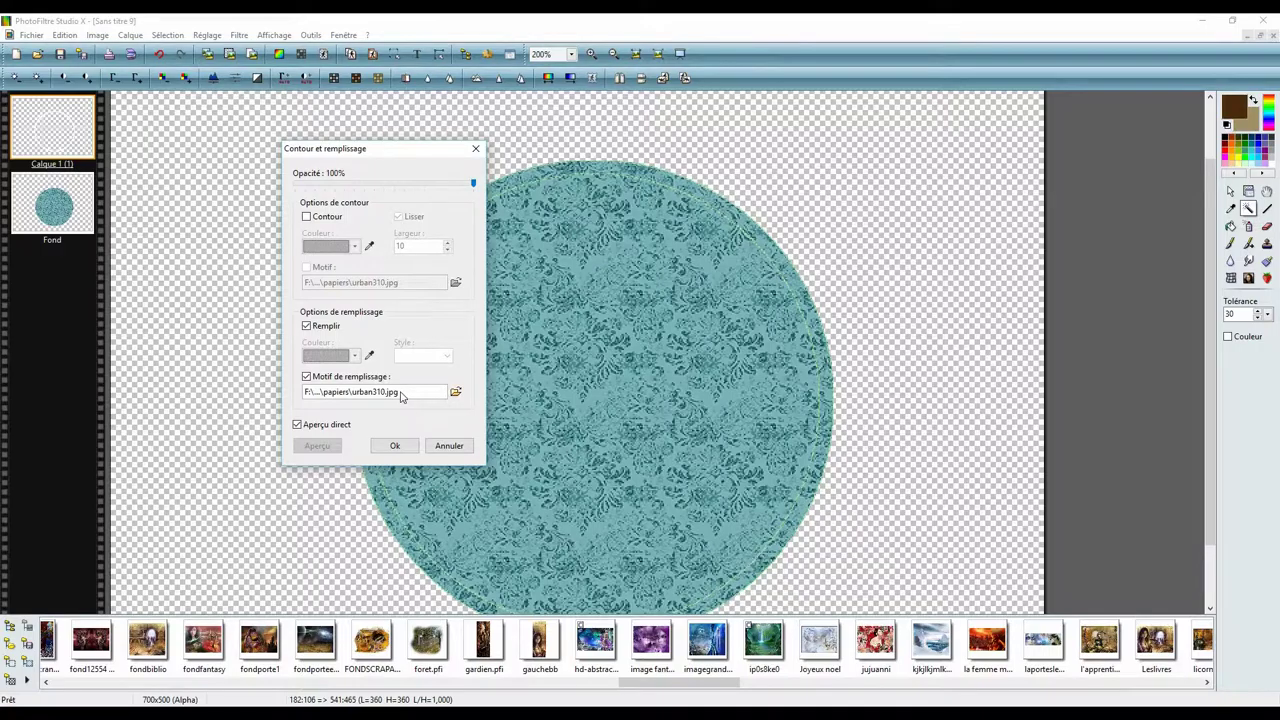
pyautogui.click(395, 447)
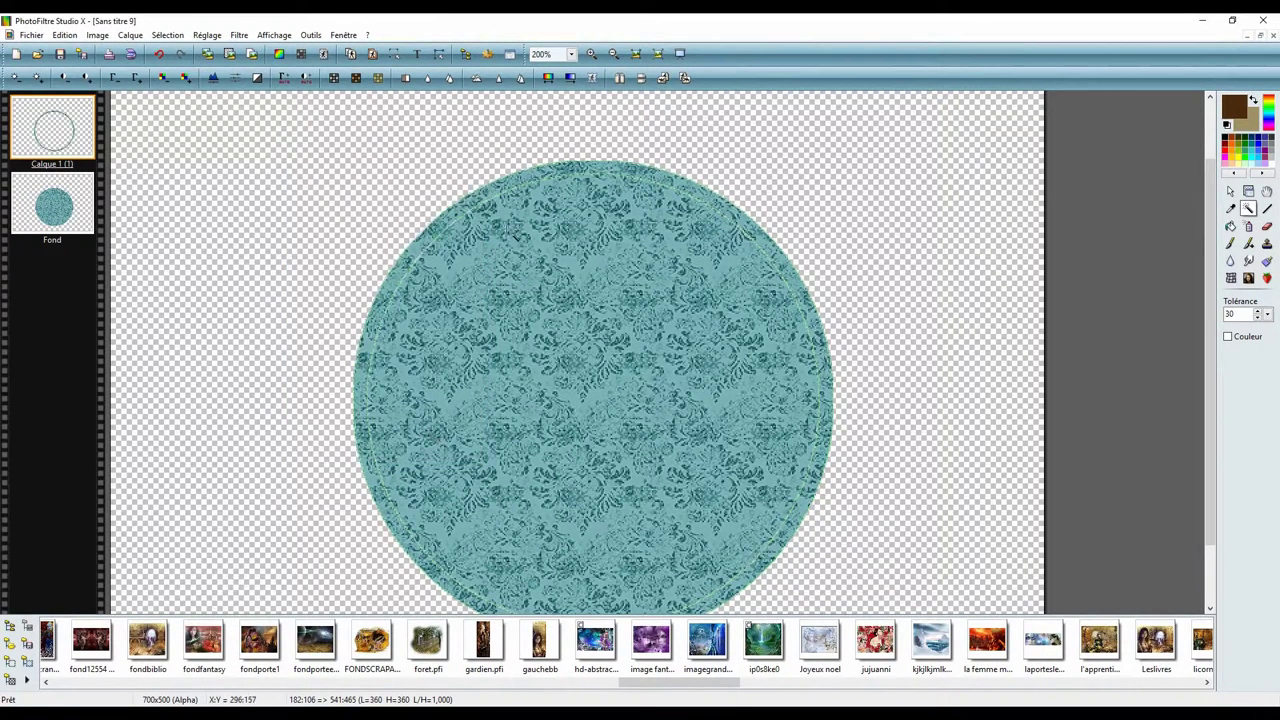
# Apply a softened Contour 3D to the ring with white and black, thickness 3, opacity 50 and position Haut / Gauche.
pyautogui.click(240, 35)
pyautogui.moveTo(276, 170)
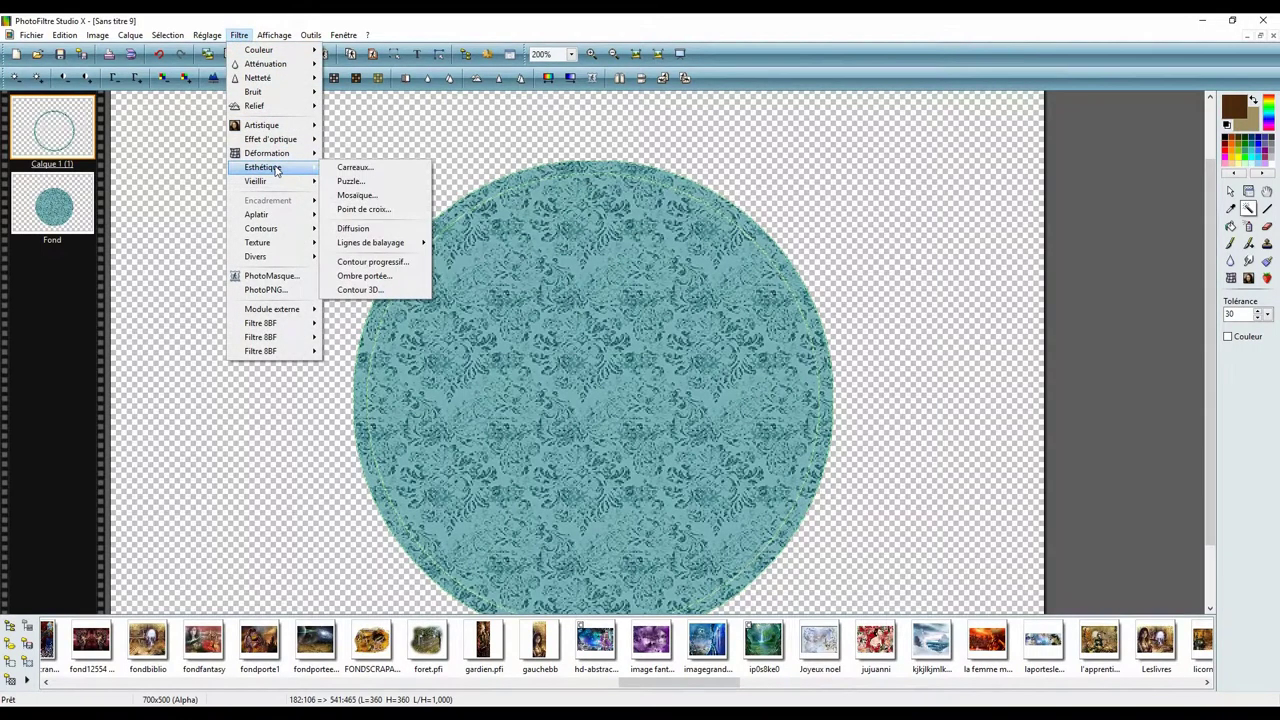
pyautogui.click(366, 289)
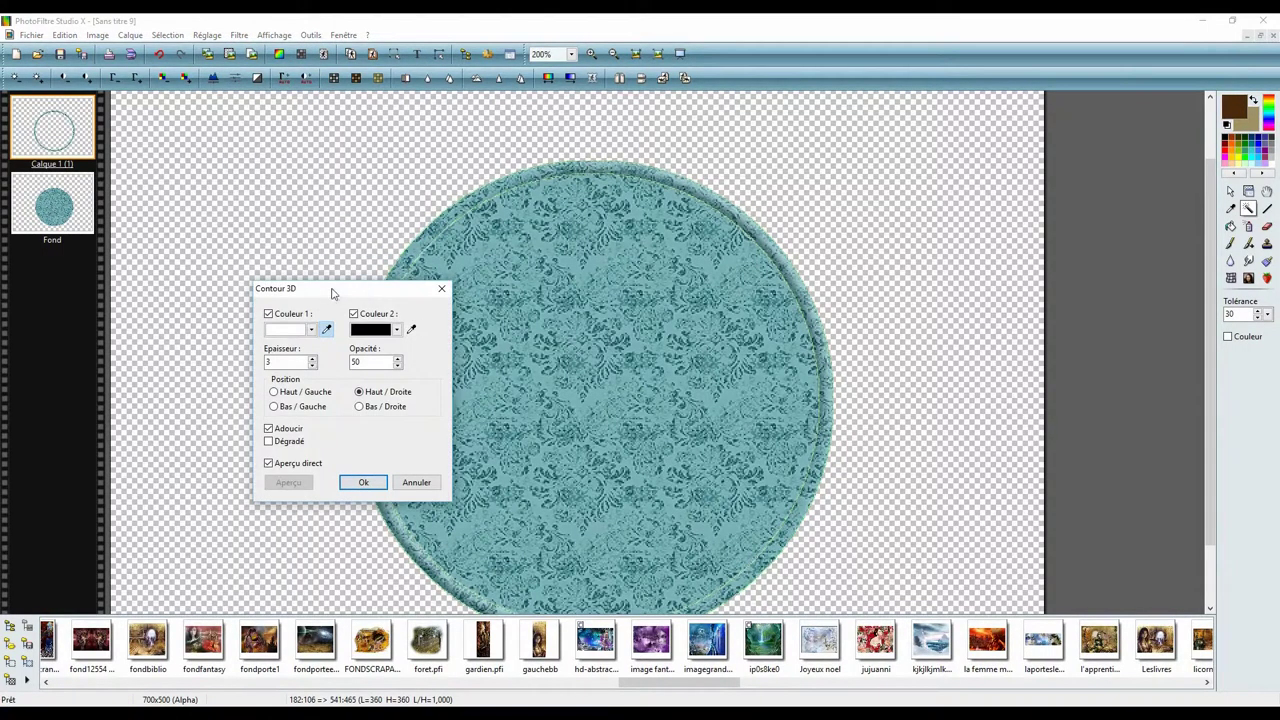
pyautogui.moveTo(320, 298); pyautogui.dragTo(248, 299)
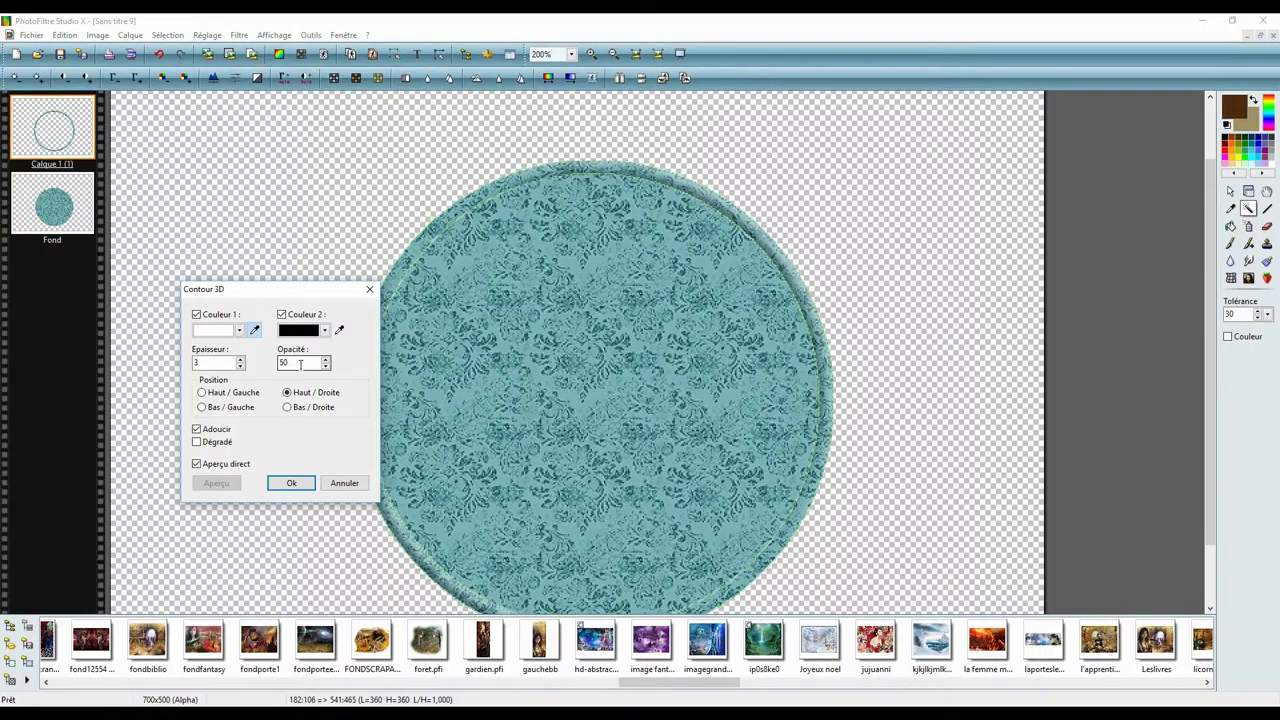
pyautogui.click(203, 393)
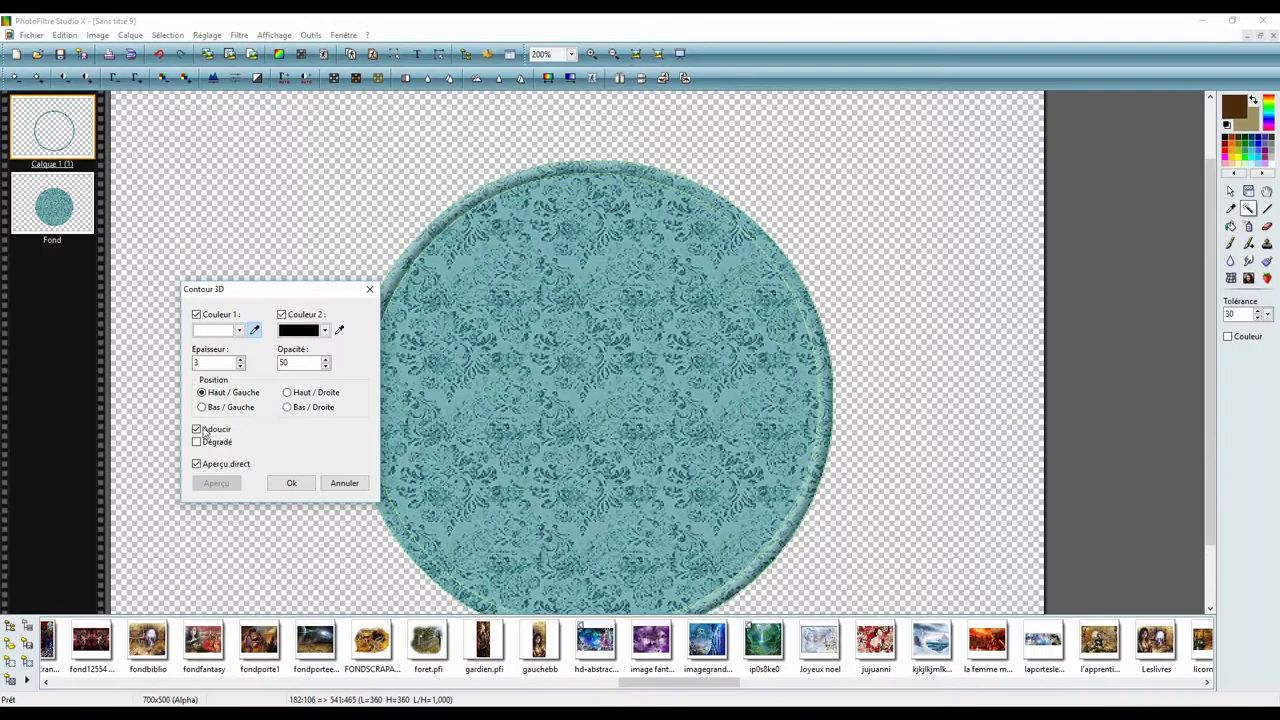
pyautogui.click(290, 484)
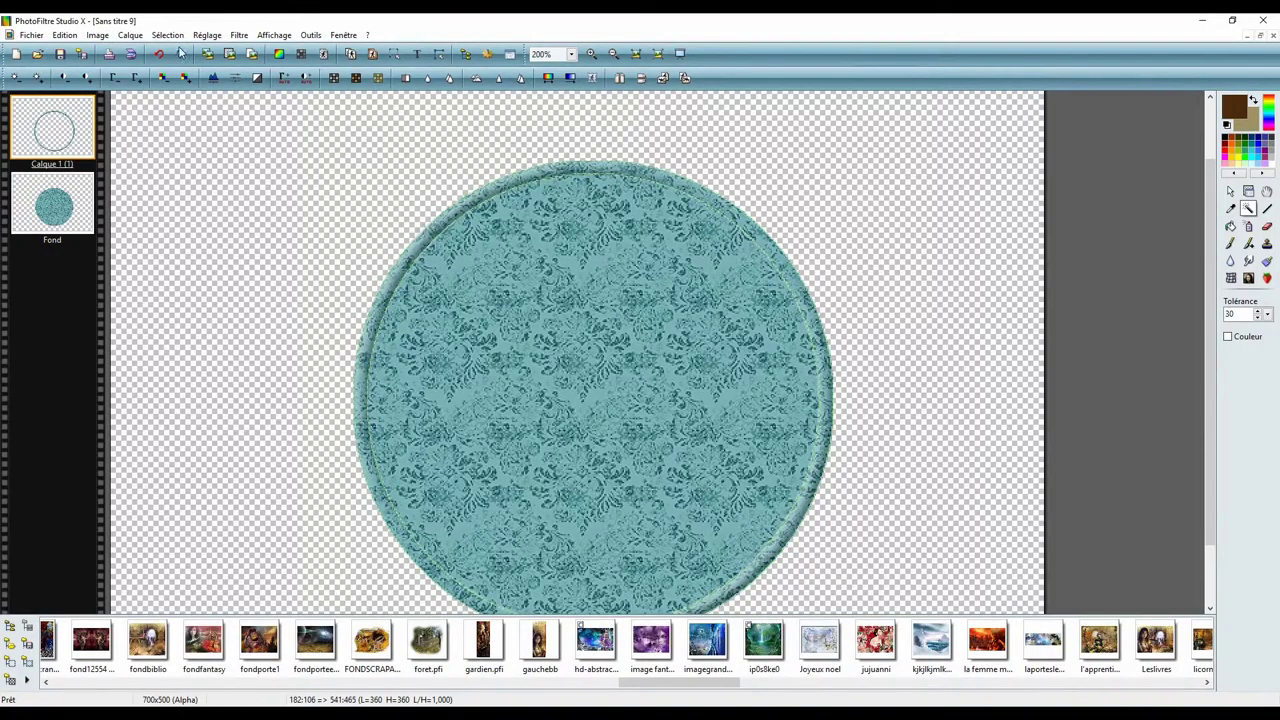
# Repeat the Haut / Gauche Contour 3D effect on the ring two more times.
pyautogui.click(66, 37)
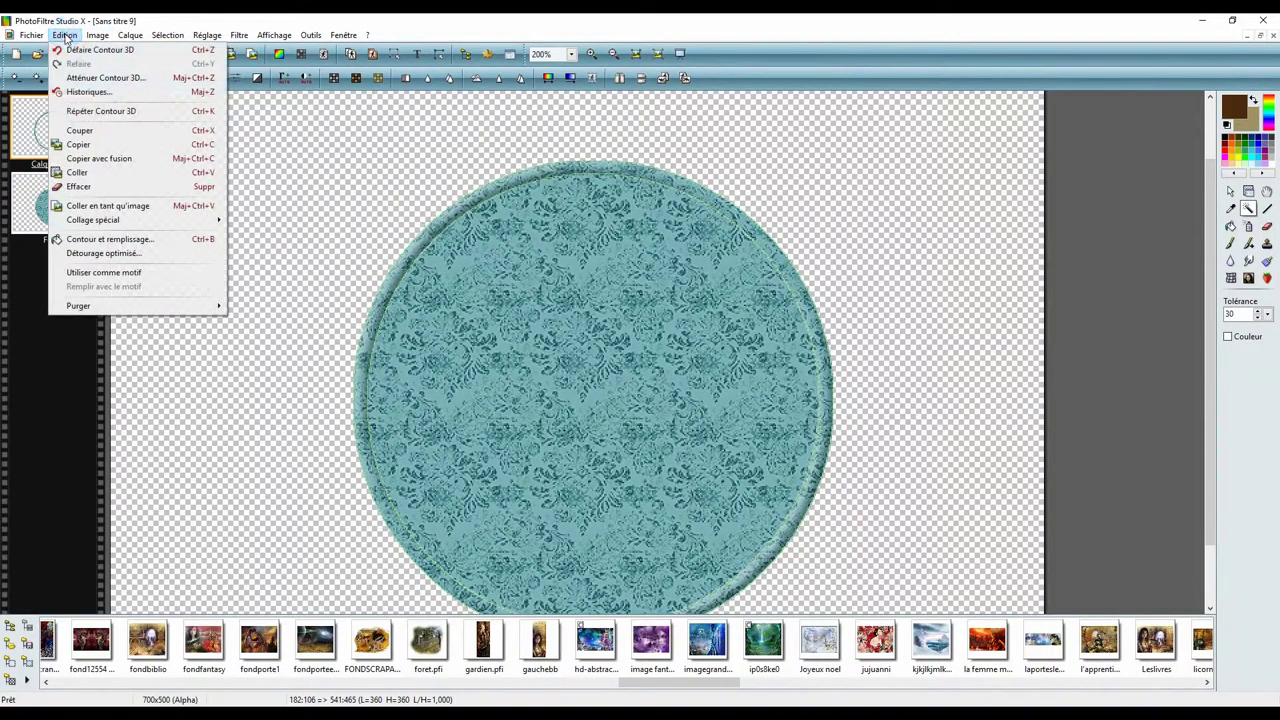
pyautogui.click(132, 115)
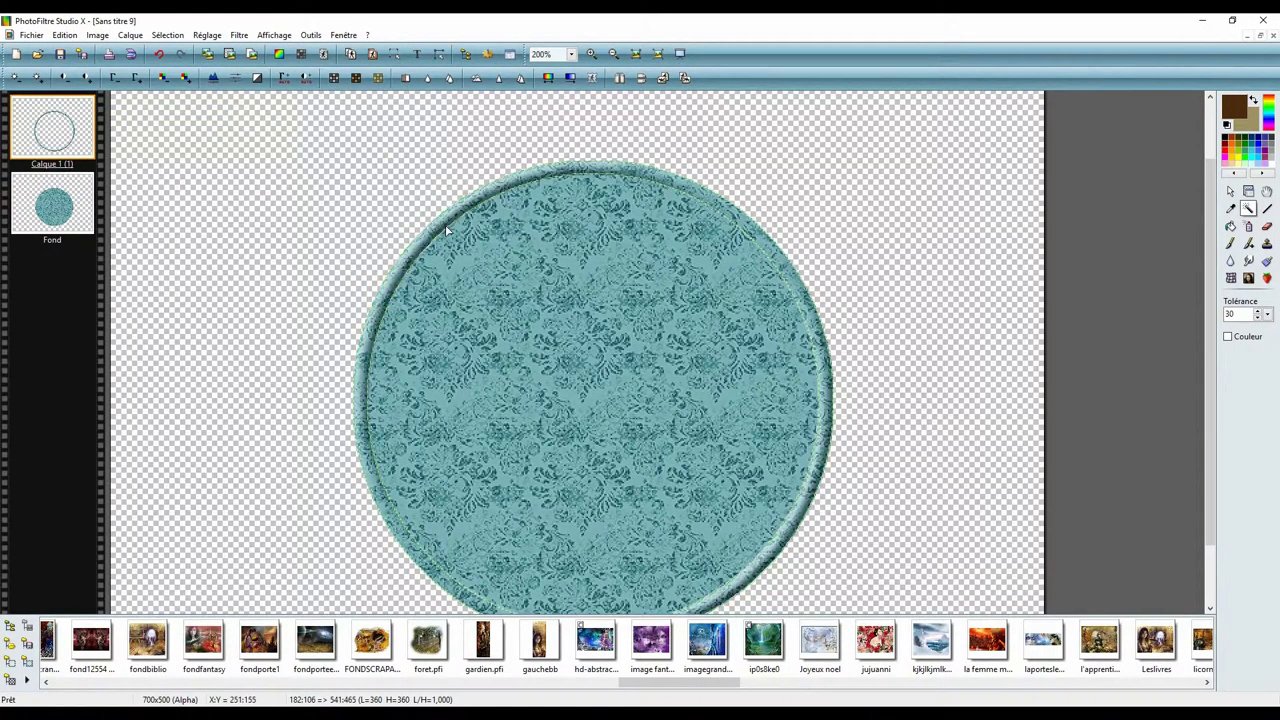
pyautogui.click(64, 35)
pyautogui.click(92, 112)
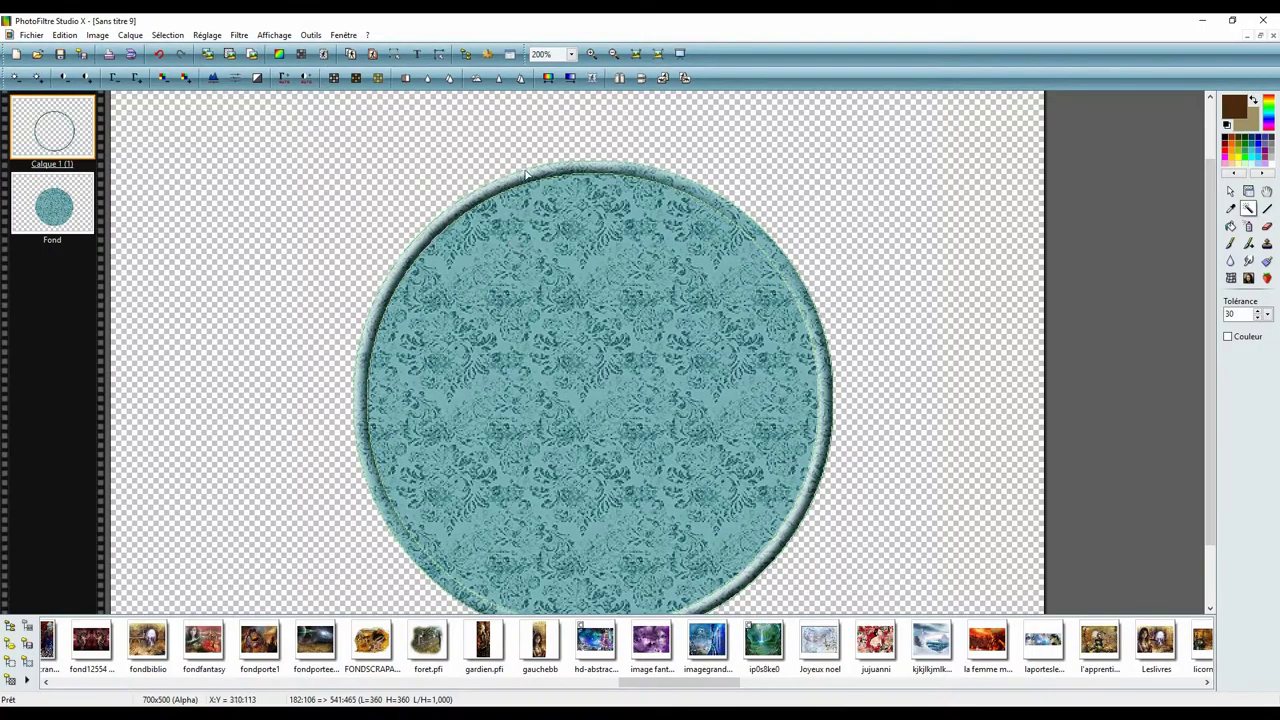
# Apply Contour 3D to the ring with position Haut / Droite, keeping thickness 3, opacity 50 and the softening.
pyautogui.click(241, 37)
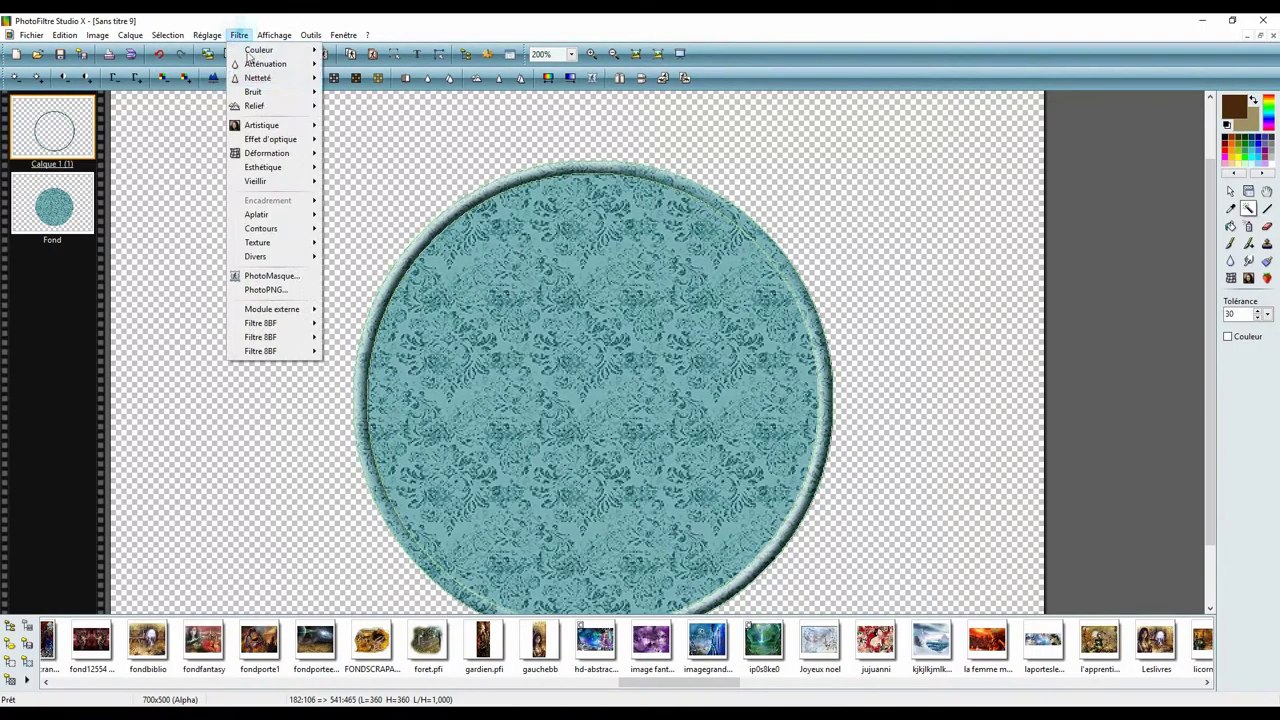
pyautogui.moveTo(265, 167)
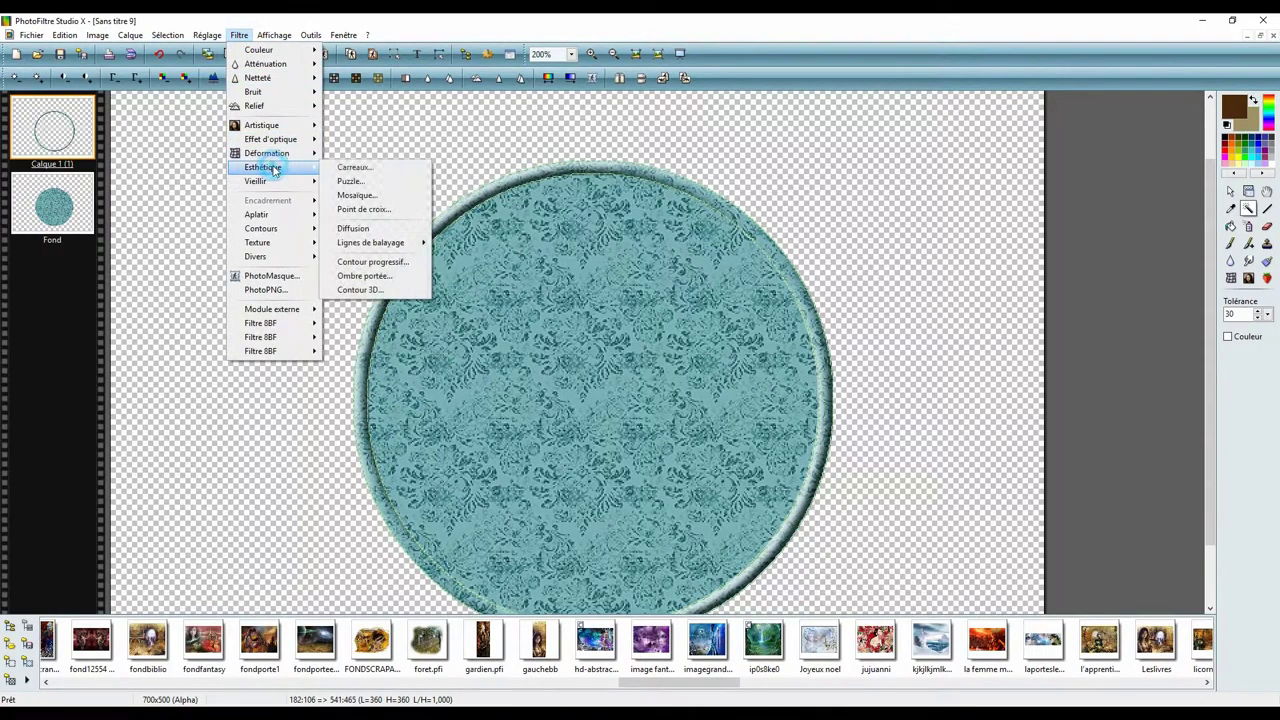
pyautogui.click(364, 286)
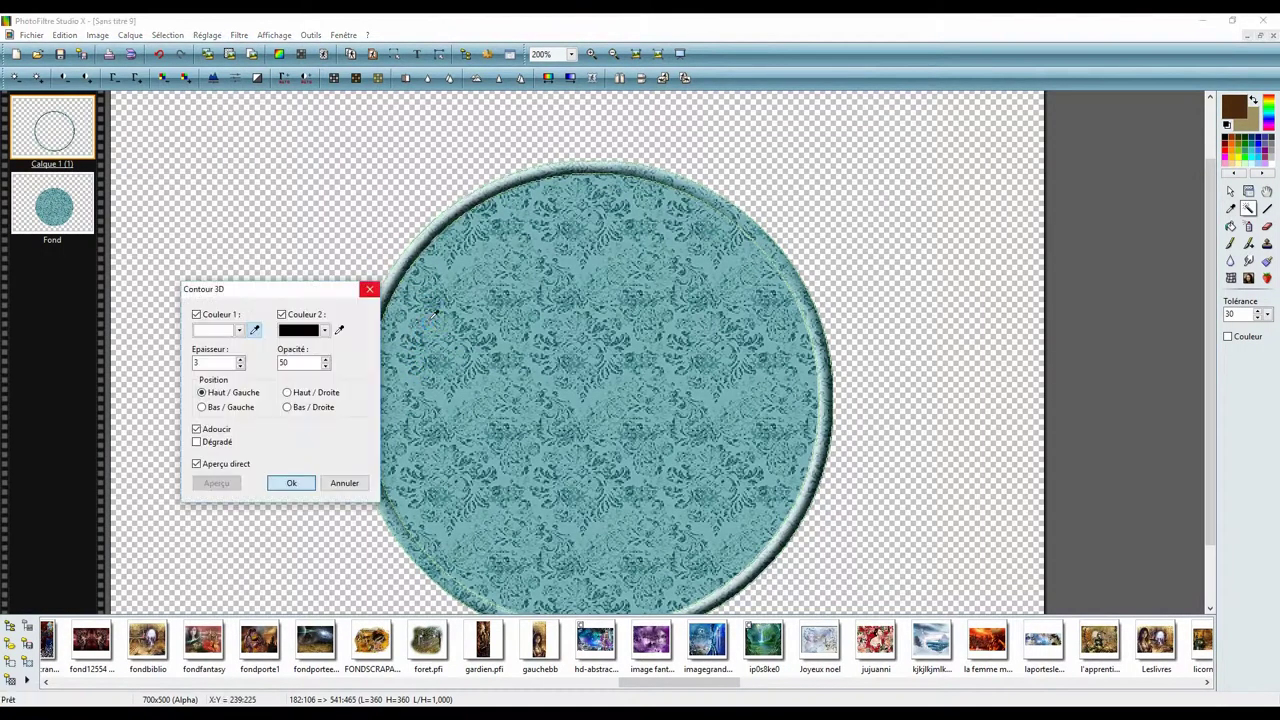
pyautogui.moveTo(289, 289); pyautogui.dragTo(262, 285)
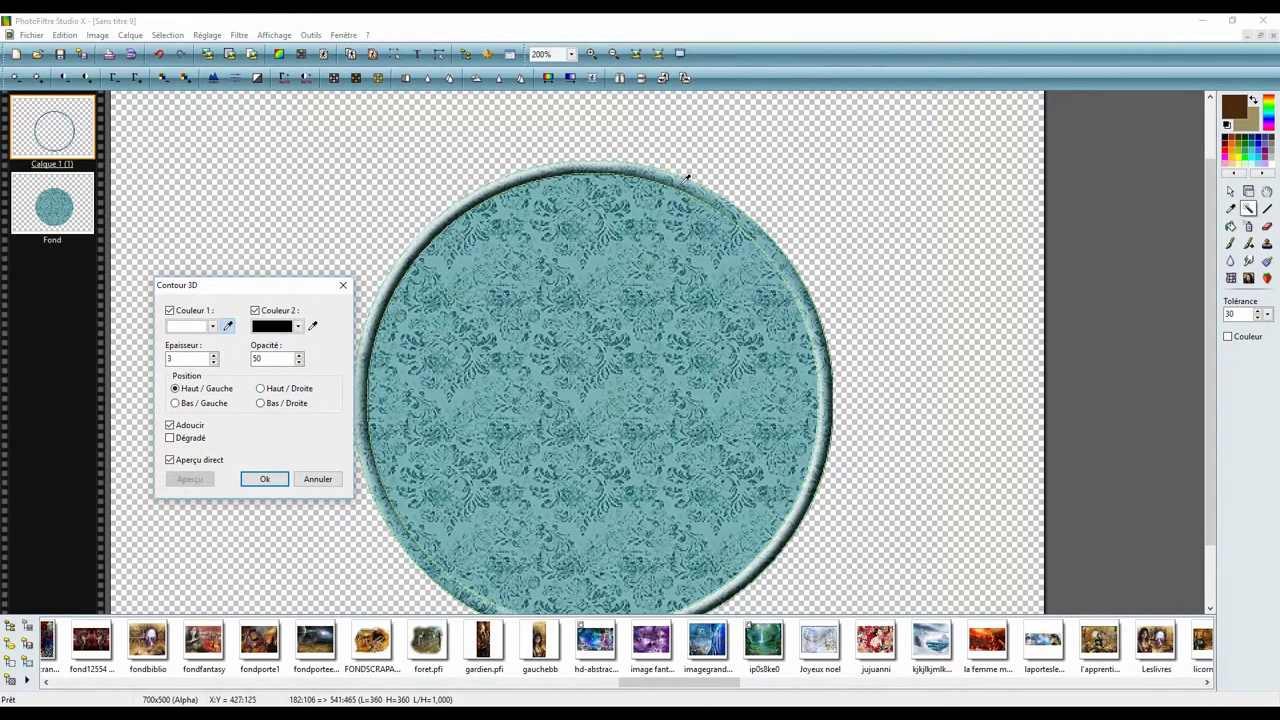
pyautogui.click(260, 388)
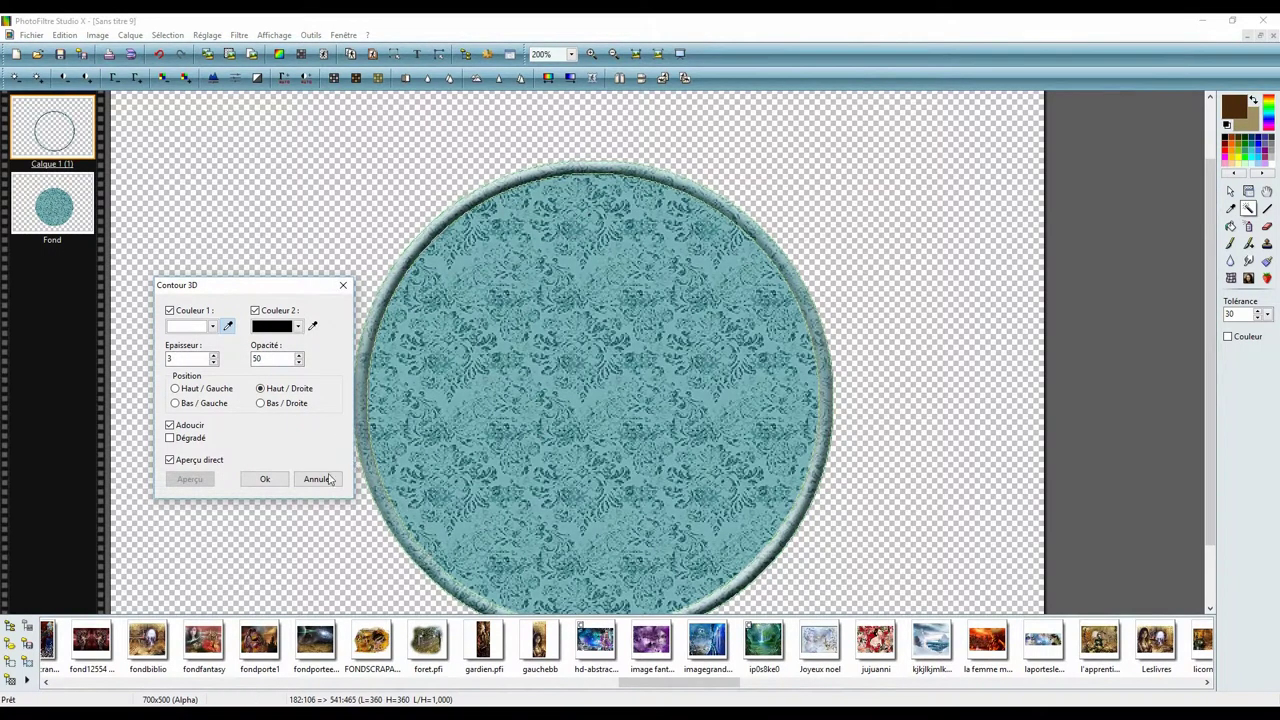
pyautogui.click(264, 480)
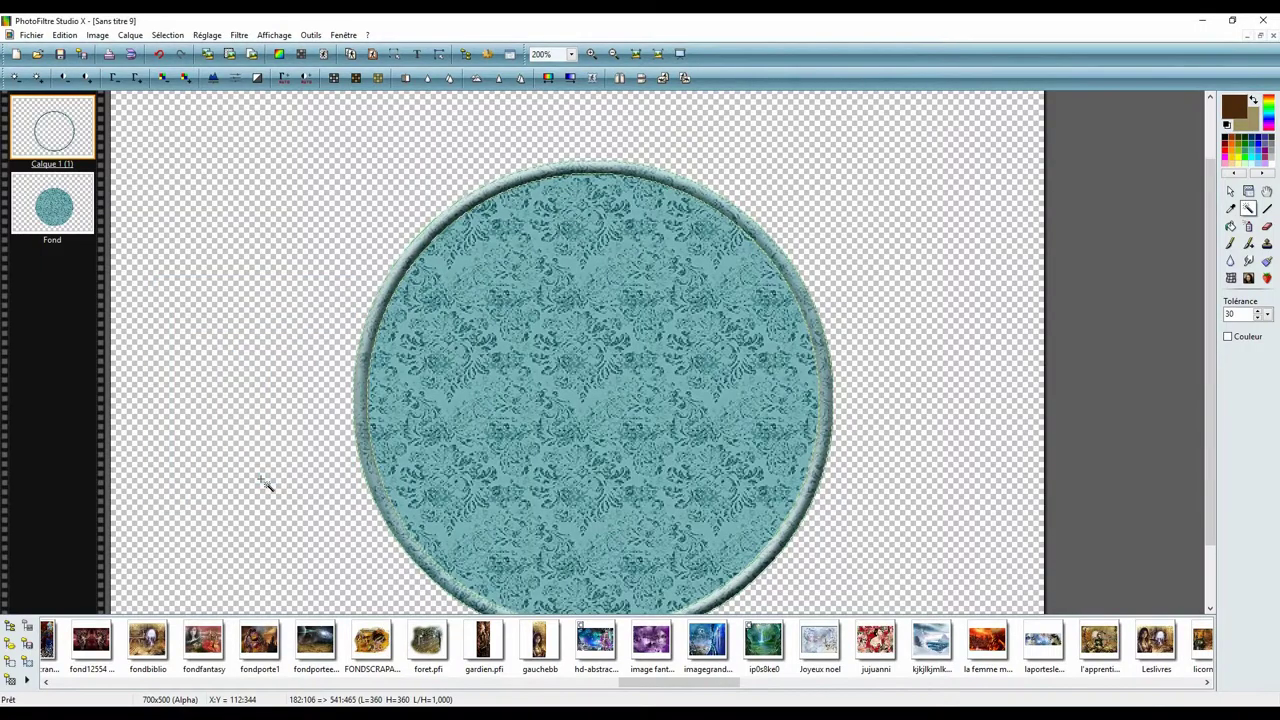
# Repeat the Haut / Droite Contour 3D effect on the ring two more times.
pyautogui.click(58, 38)
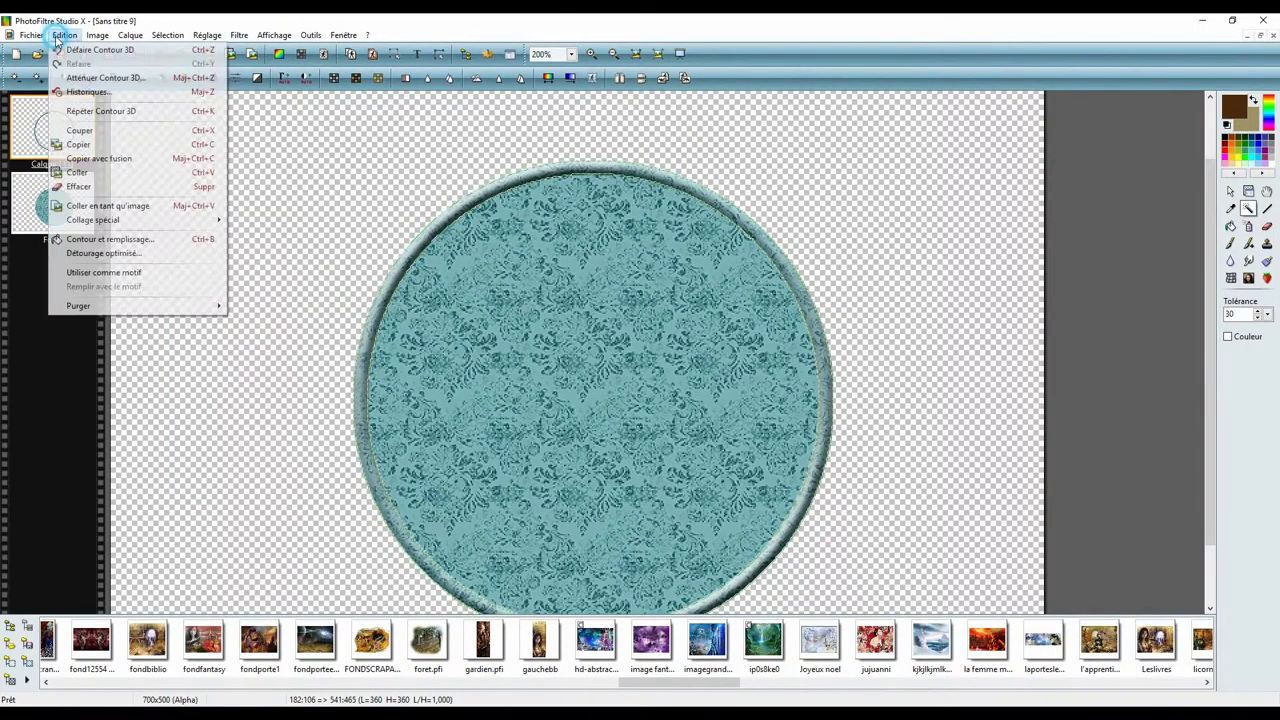
pyautogui.click(97, 115)
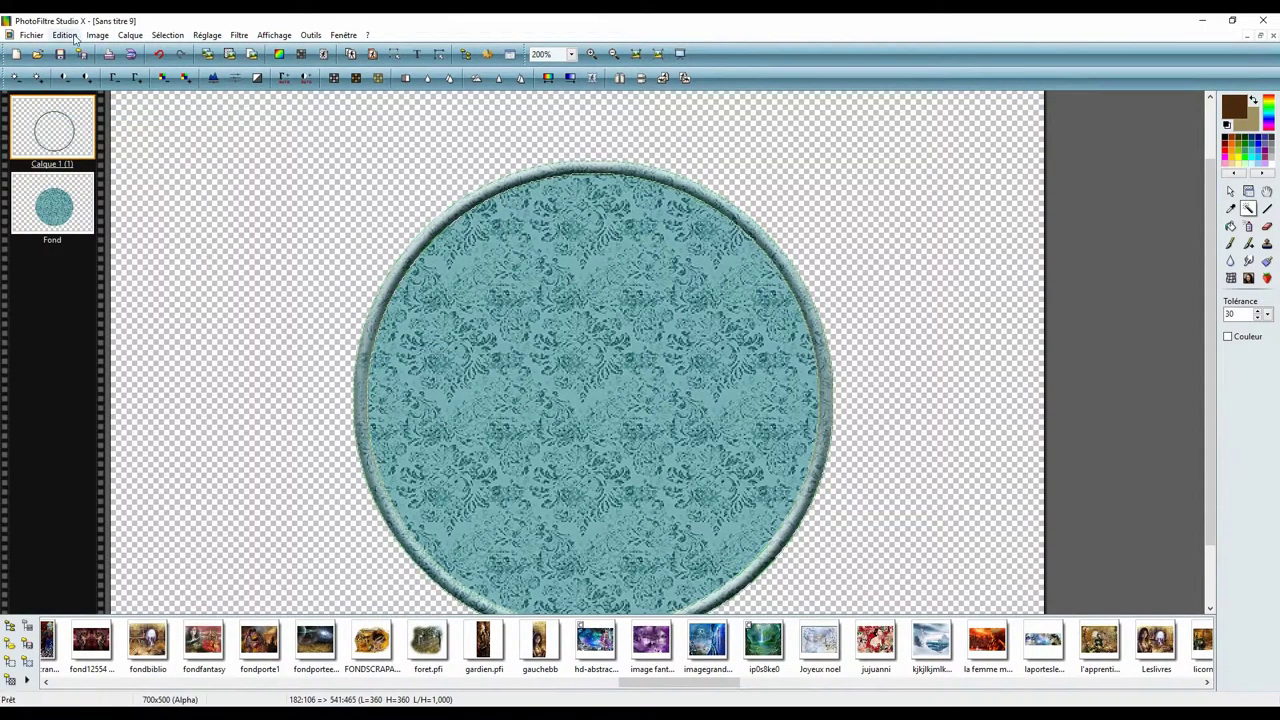
pyautogui.click(72, 34)
pyautogui.click(99, 115)
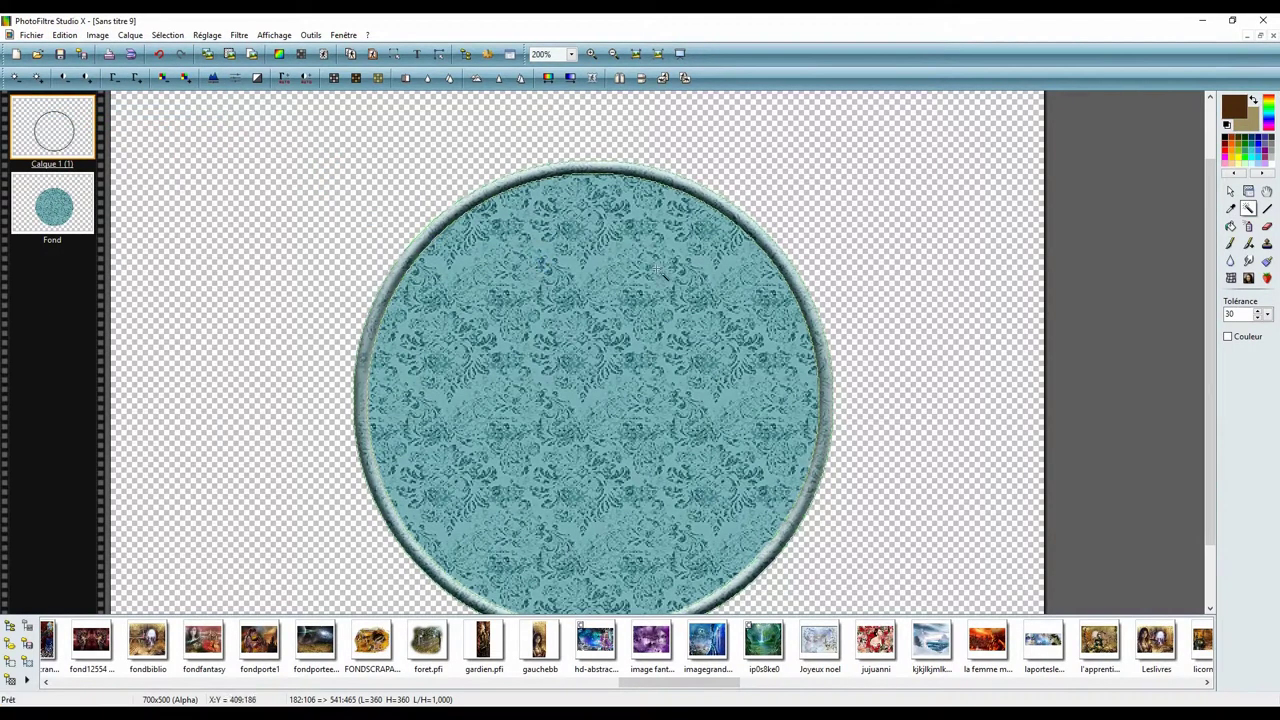
# Check the operation history for the applied 3D contours and inspect the relief around the whole ring.
pyautogui.click(63, 35)
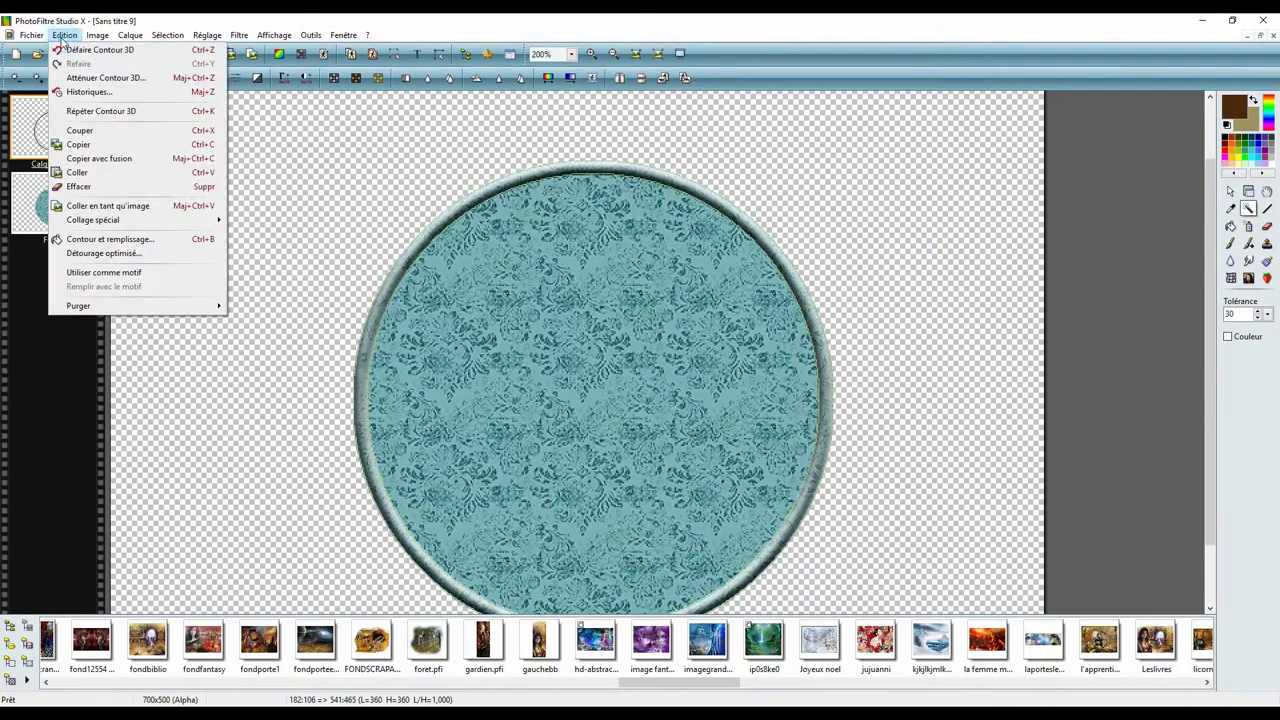
pyautogui.click(90, 96)
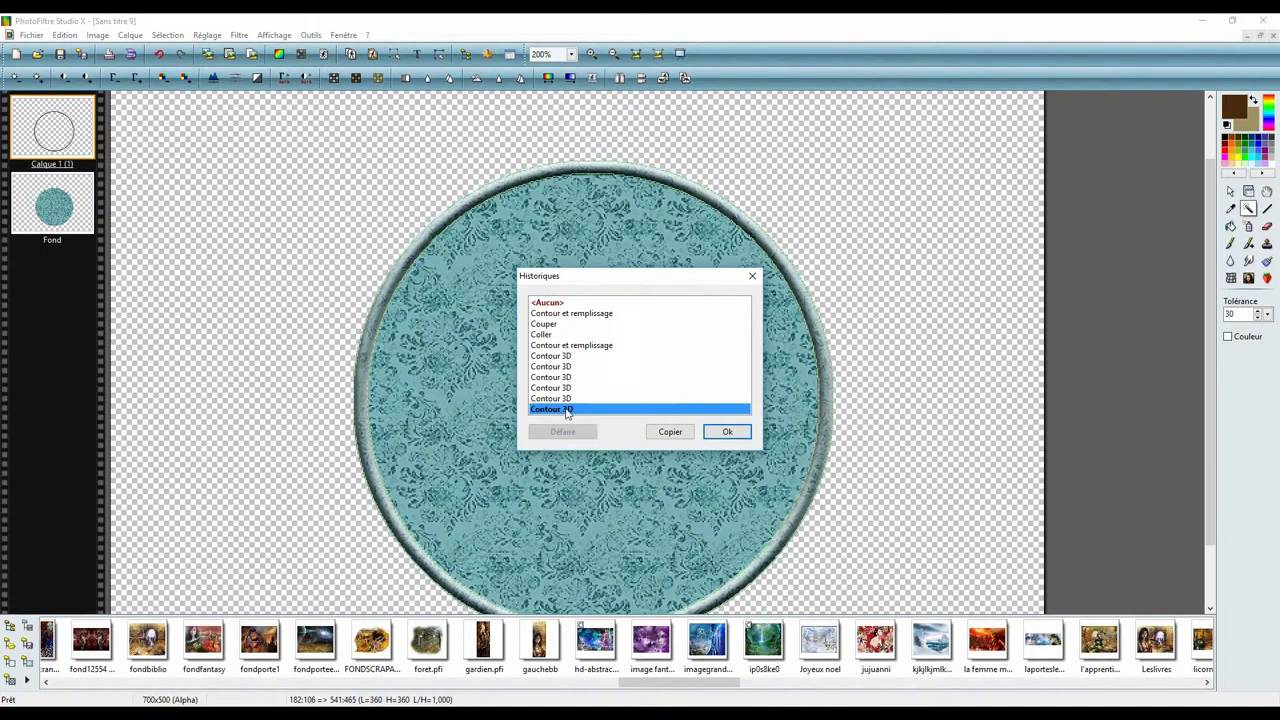
pyautogui.click(727, 433)
pyautogui.scroll(2, 1204, 308)
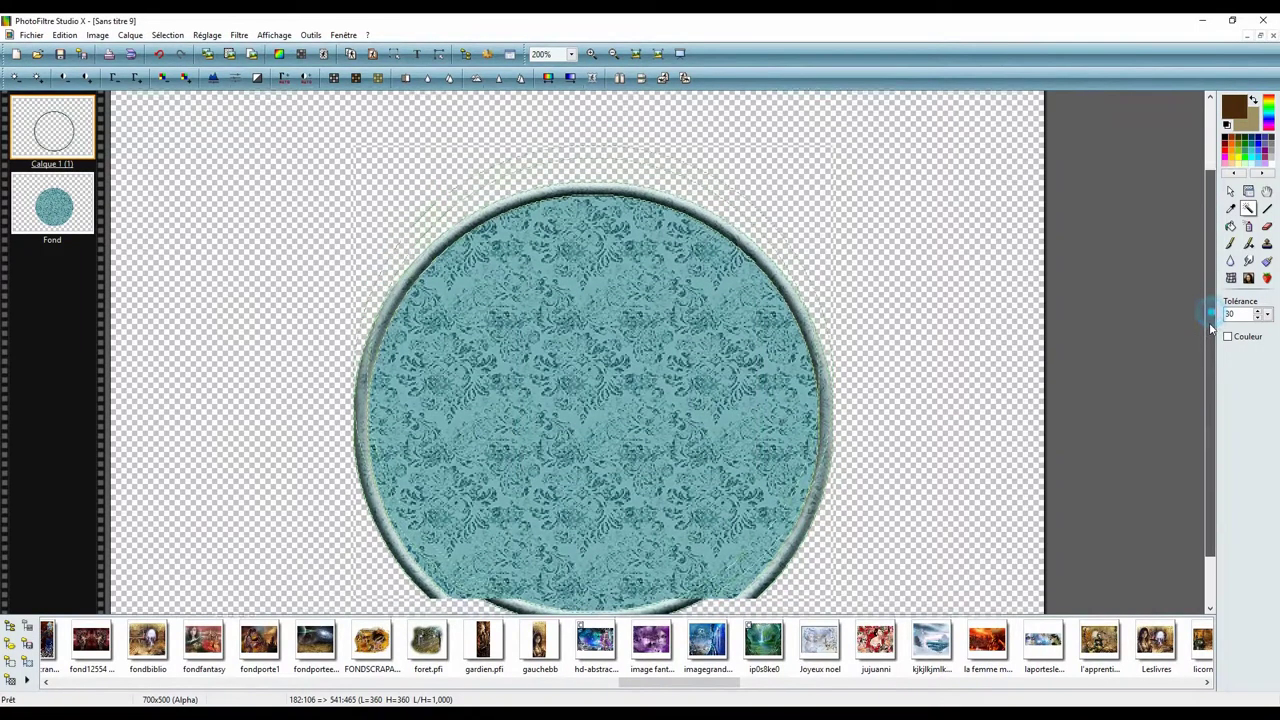
pyautogui.scroll(-3, 1204, 308)
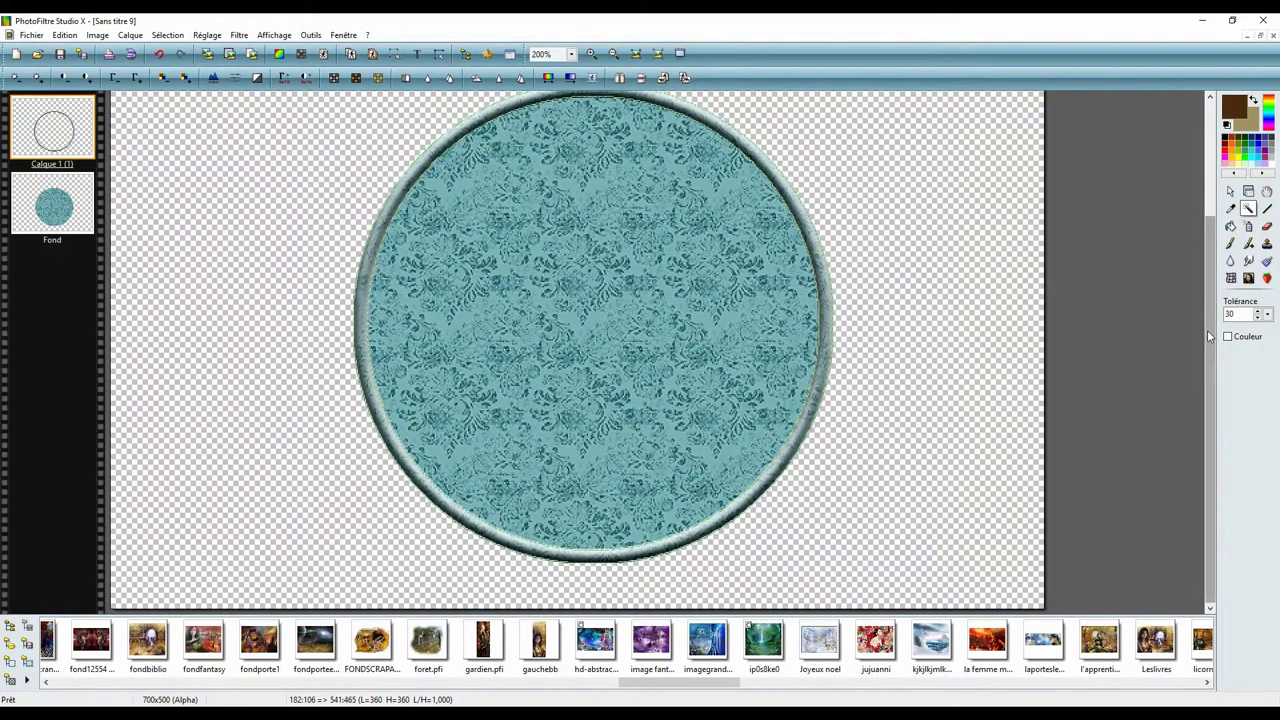
pyautogui.scroll(1, 1206, 330)
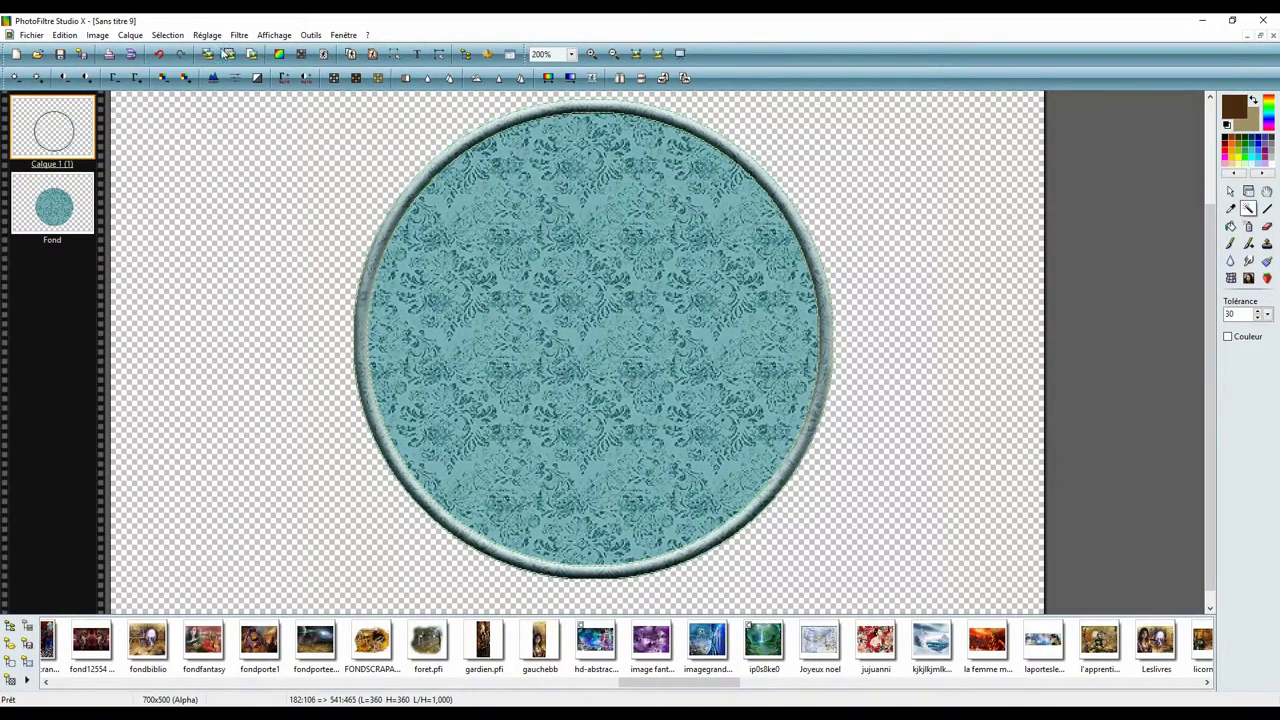
# Start a Contour progressif on the ring, try red as its colour and sample a dark teal from the circle's pattern instead.
pyautogui.click(237, 36)
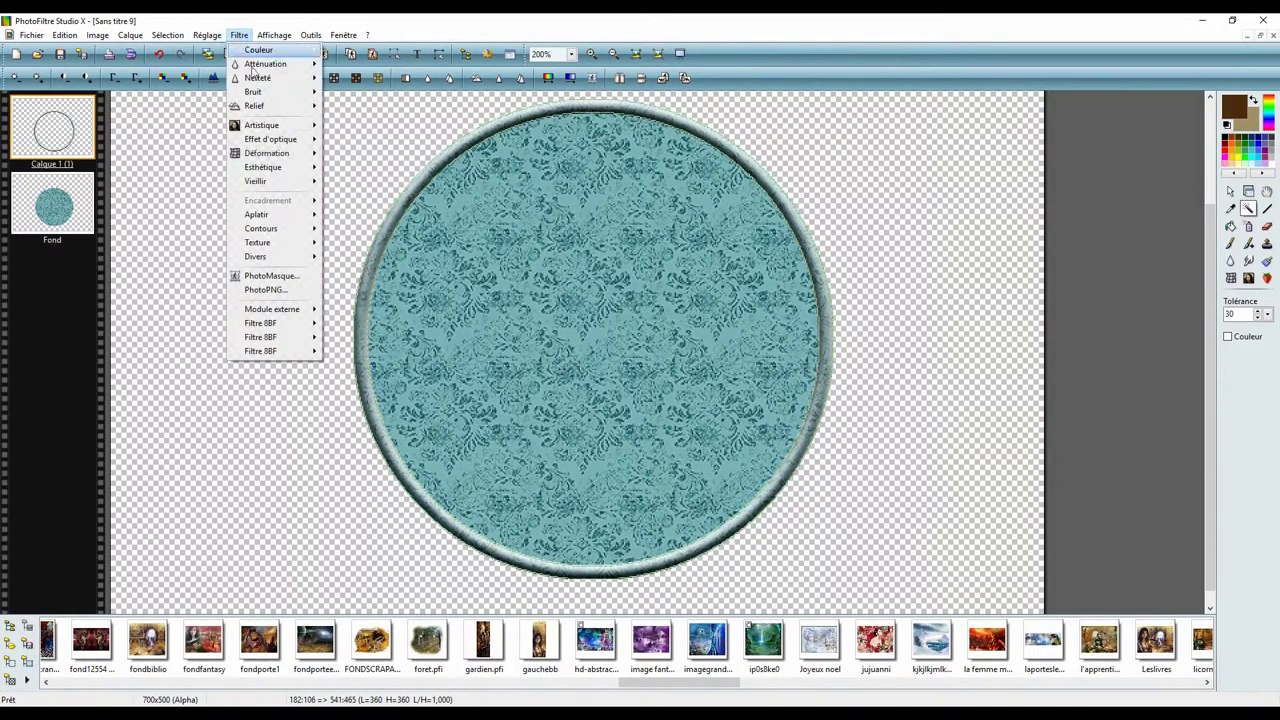
pyautogui.moveTo(270, 167)
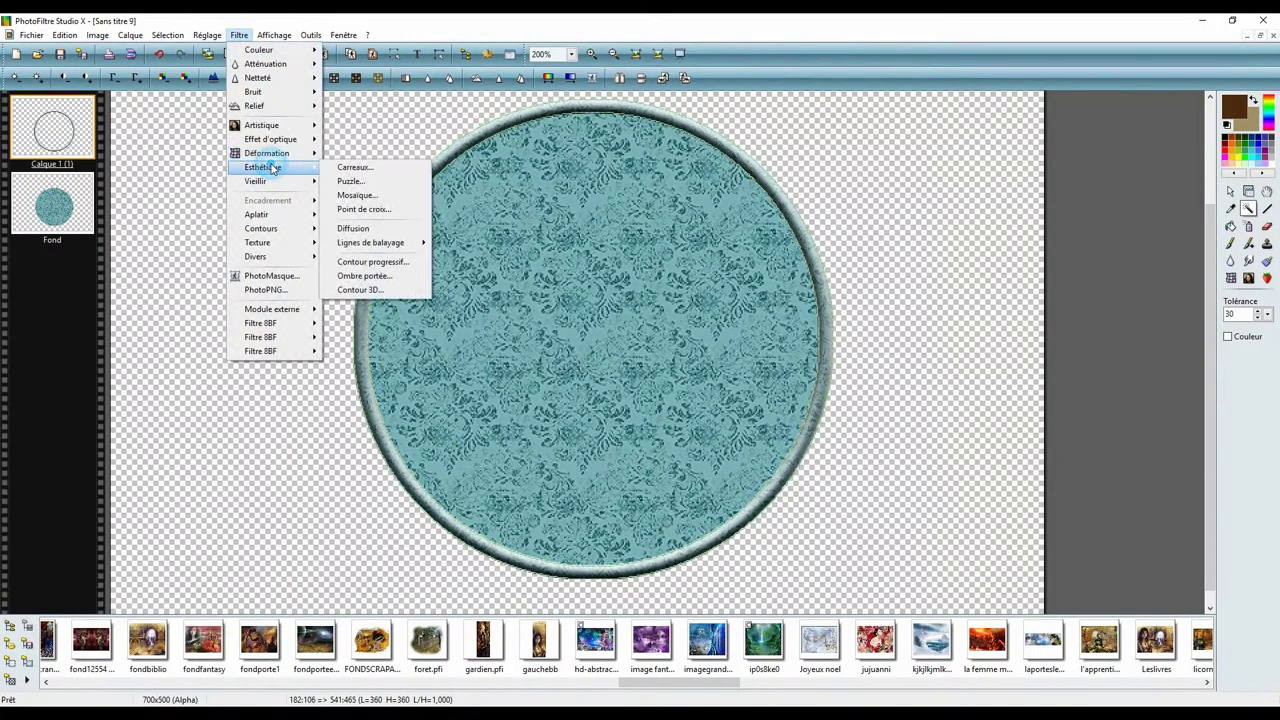
pyautogui.click(372, 262)
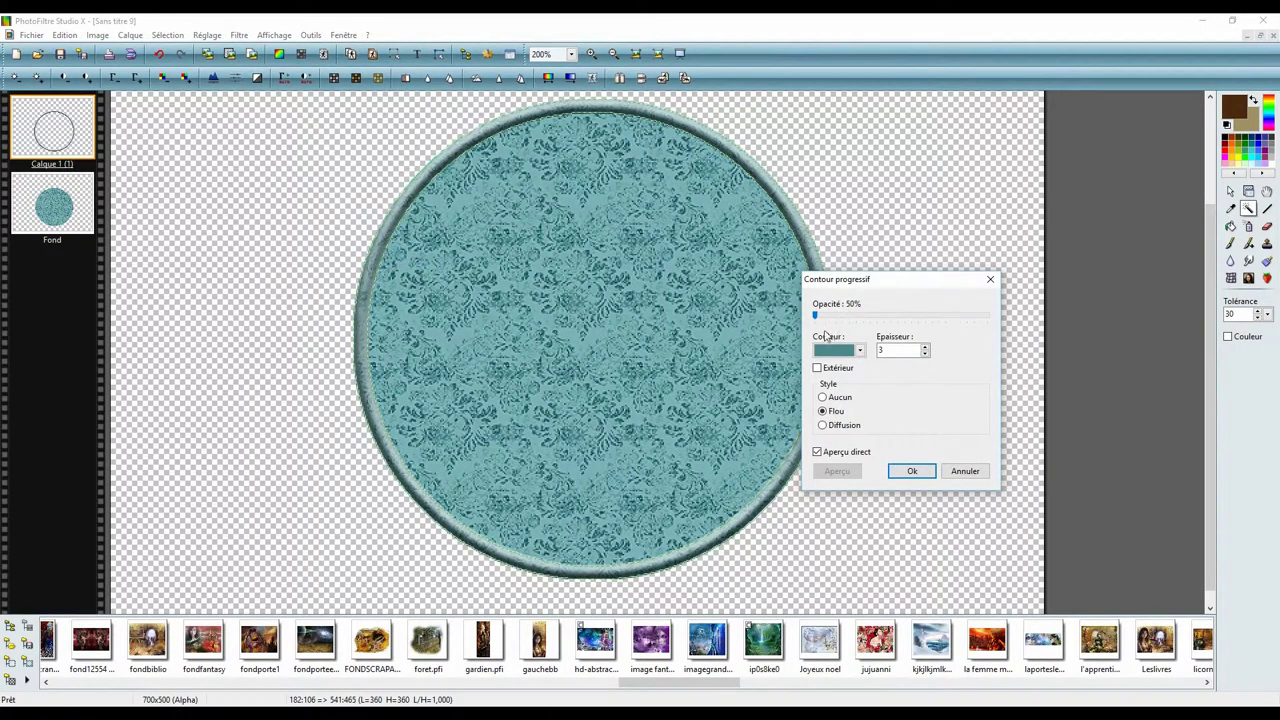
pyautogui.click(861, 349)
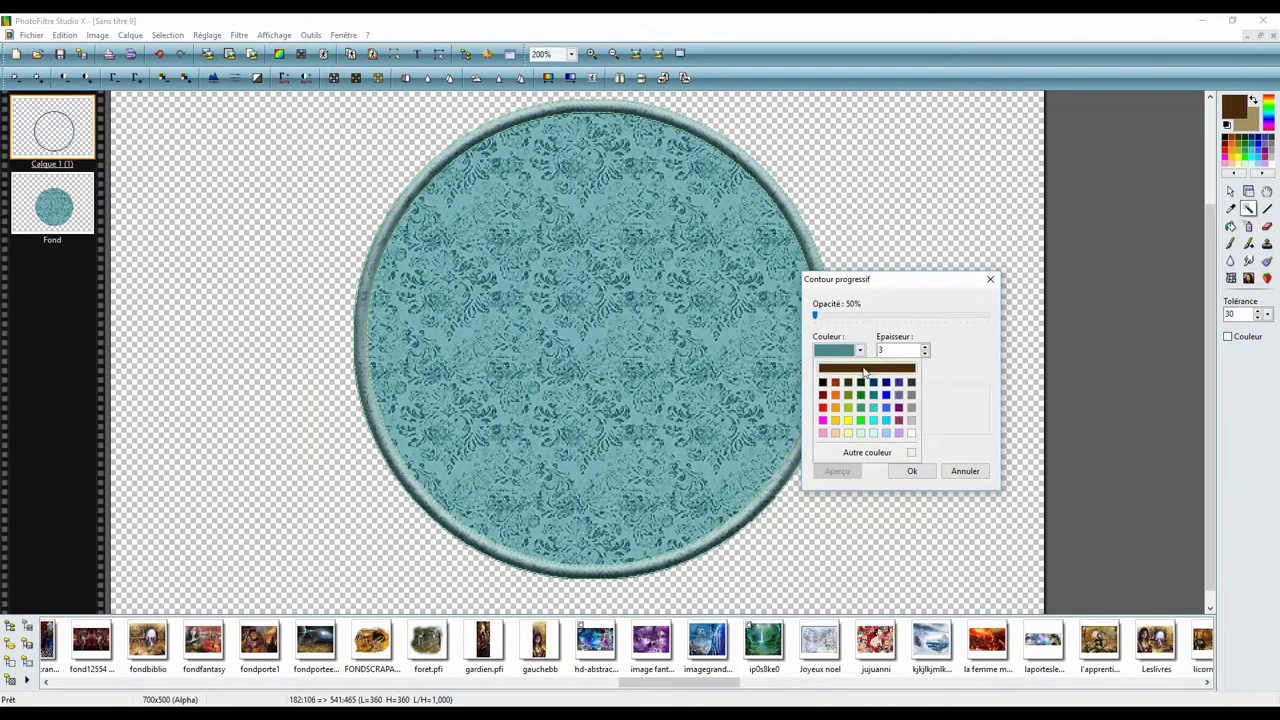
pyautogui.click(822, 409)
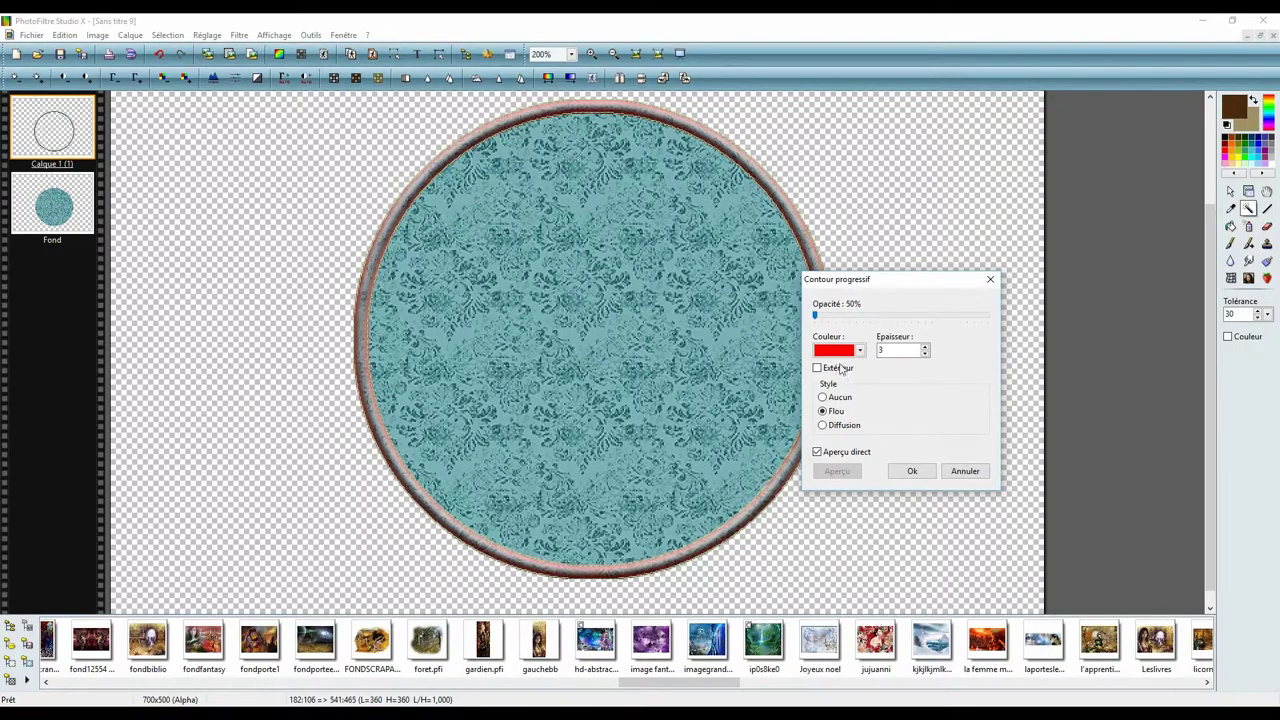
pyautogui.click(681, 346)
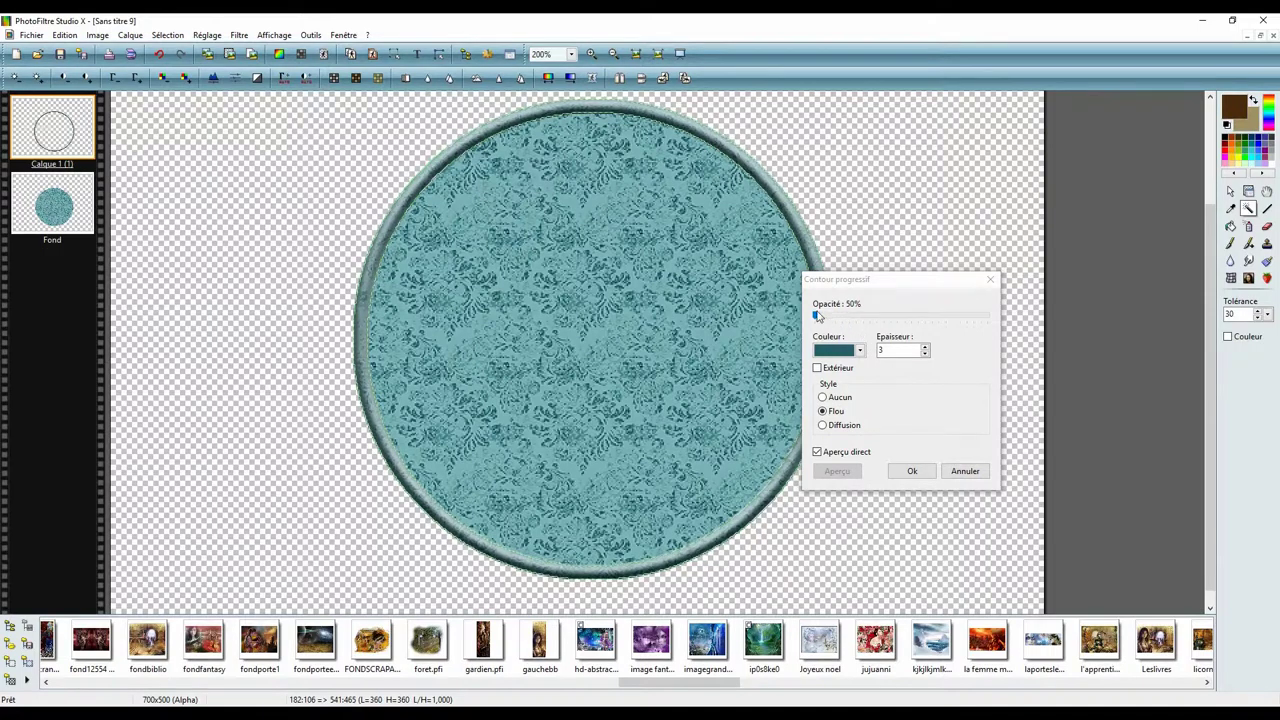
# Test a progressive contour thickness of 30, return it to 3 and apply the contour with 50% opacity and the Flou style.
pyautogui.doubleClick(898, 350)
pyautogui.write('30')
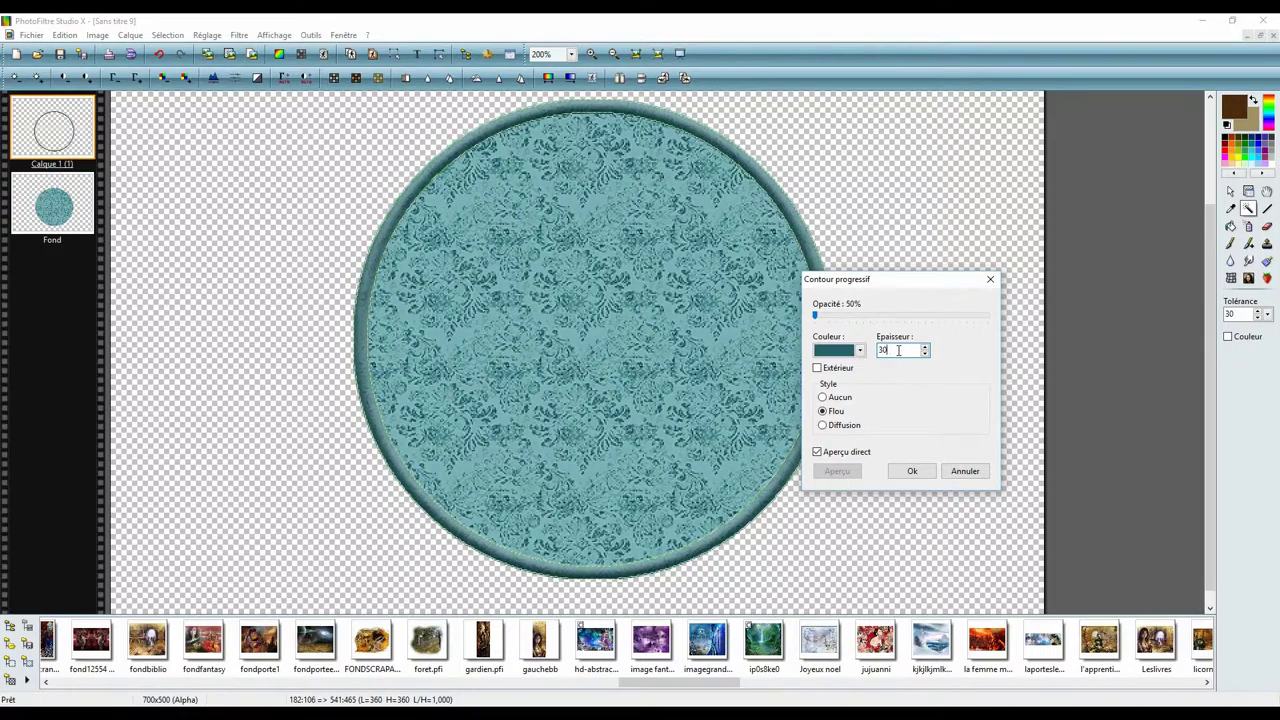
pyautogui.moveTo(898, 350); pyautogui.dragTo(878, 353)
pyautogui.write('3')
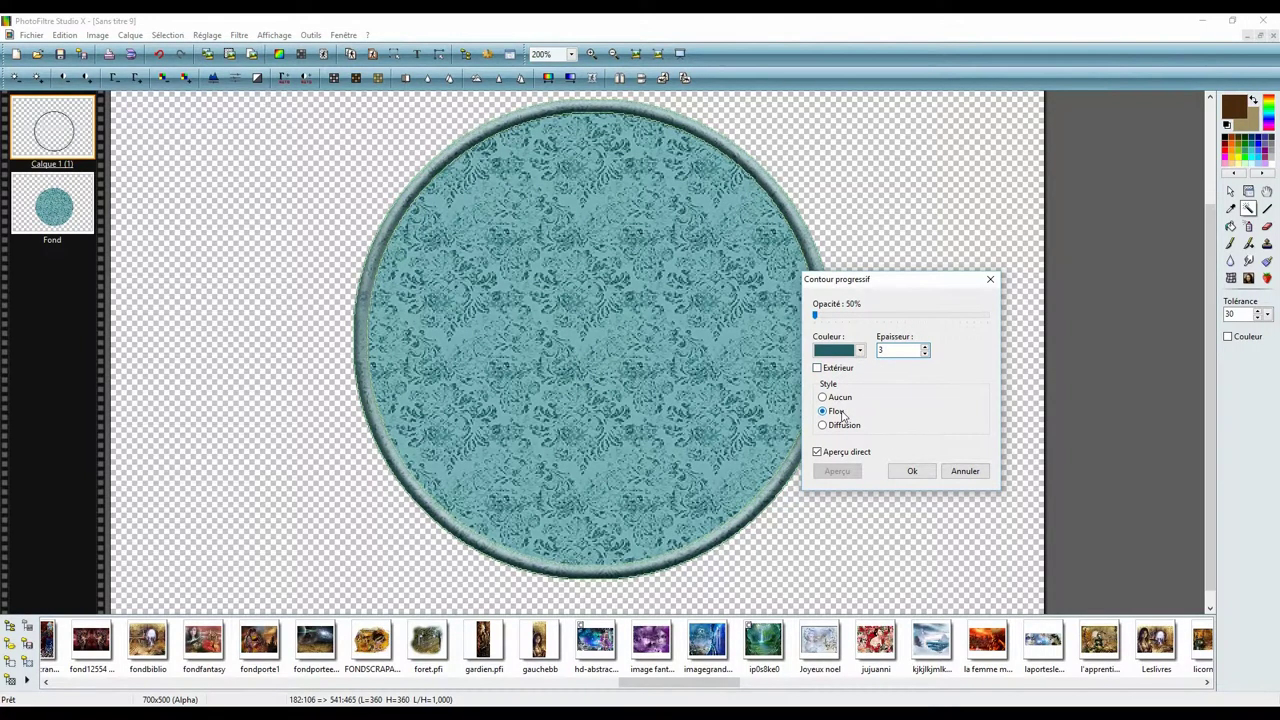
pyautogui.click(910, 470)
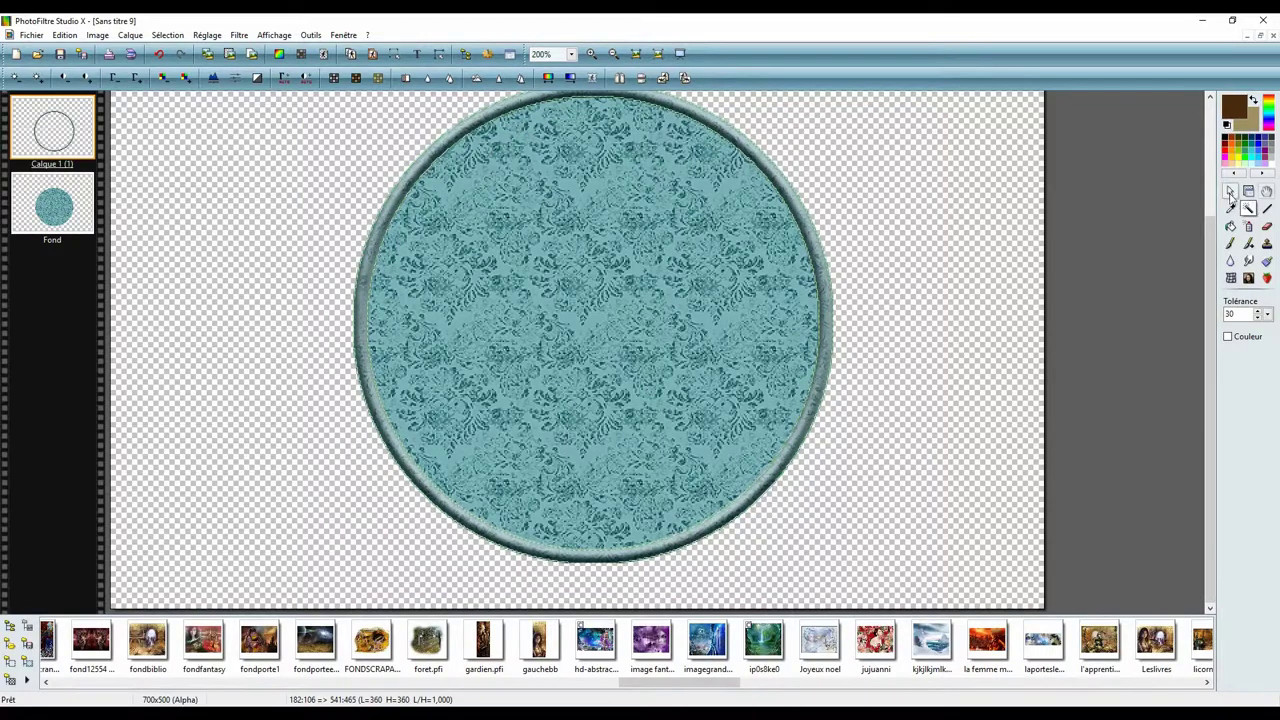
# Switch from the Magic Wand to the Selection tool.
pyautogui.click(1230, 192)
pyautogui.scroll(2, 1157, 200)
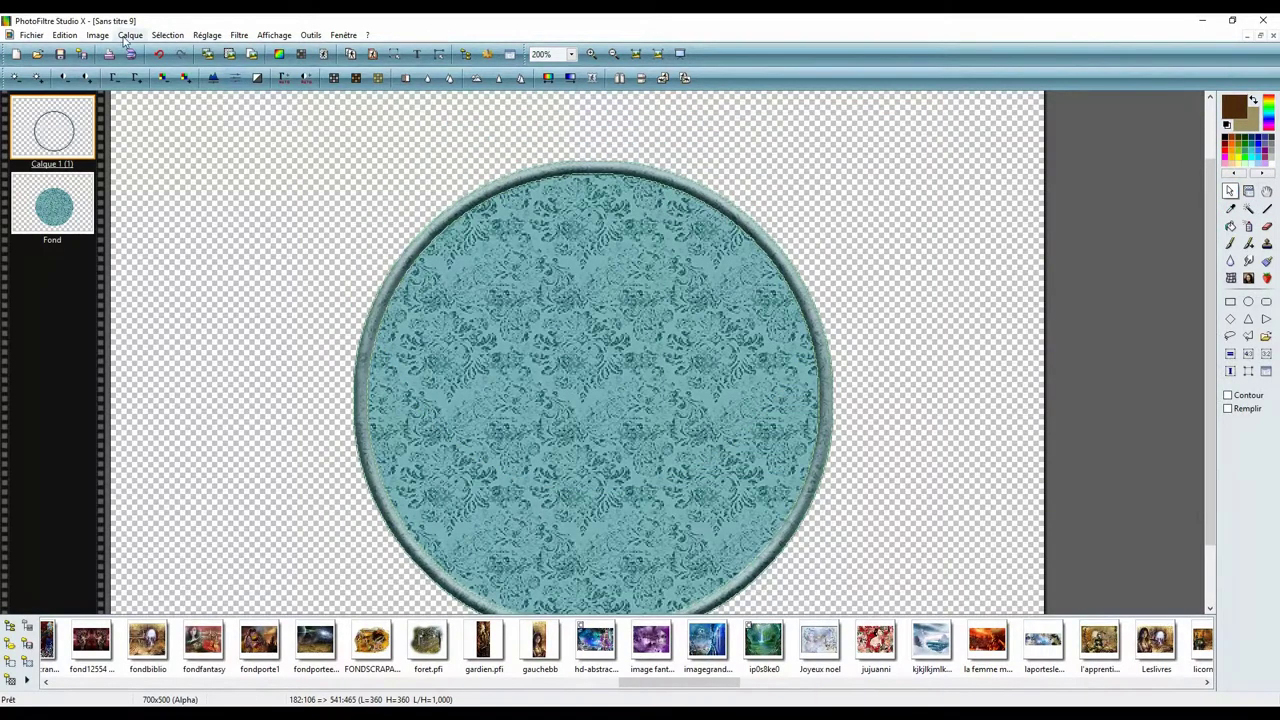